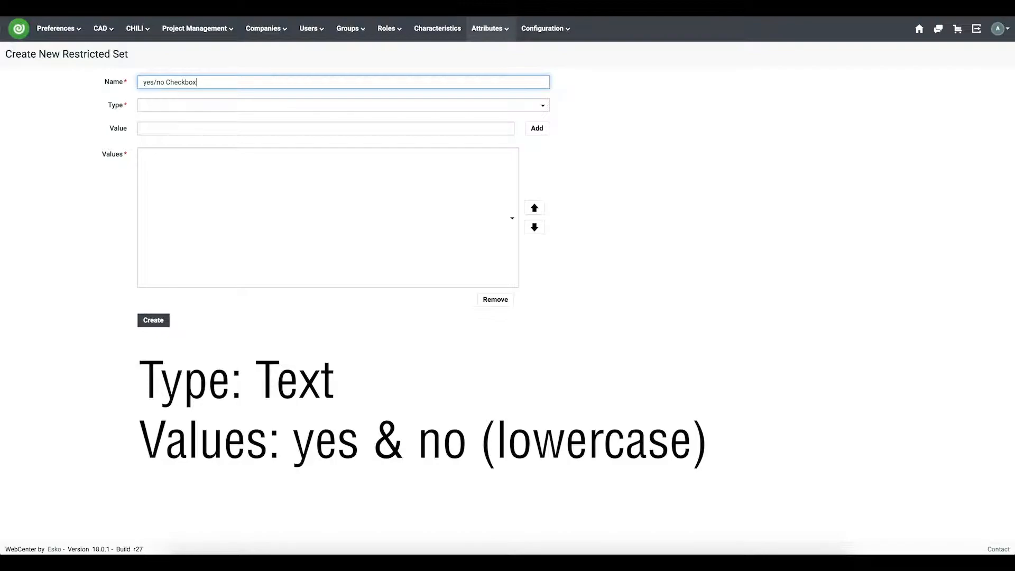
Step: Set the yes/no Checkbox restricted set's type to Text, add the values yes and no, and create the set
{"action": "left_click", "coordinate": [169, 106]}
{"action": "left_click", "coordinate": [167, 190]}
{"action": "left_click", "coordinate": [173, 129]}
{"action": "type", "text": "yes"}
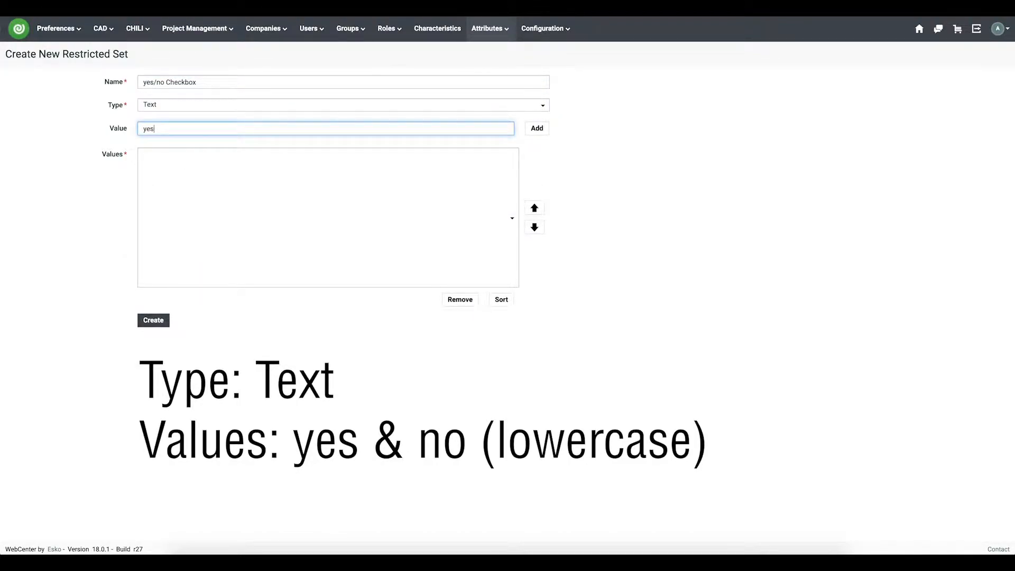
{"action": "left_click", "coordinate": [538, 128]}
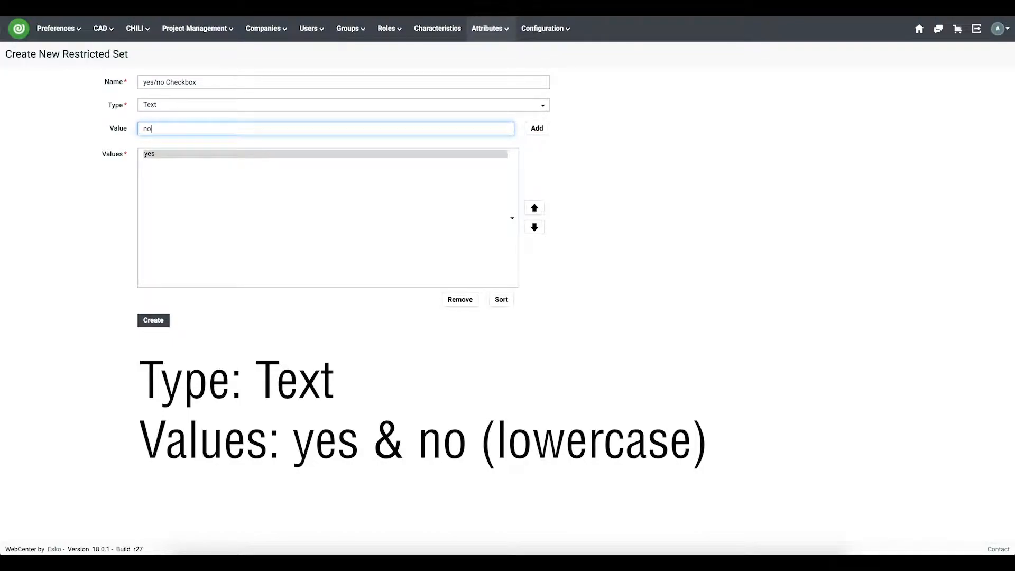
{"action": "type", "text": "no"}
{"action": "left_click", "coordinate": [537, 128]}
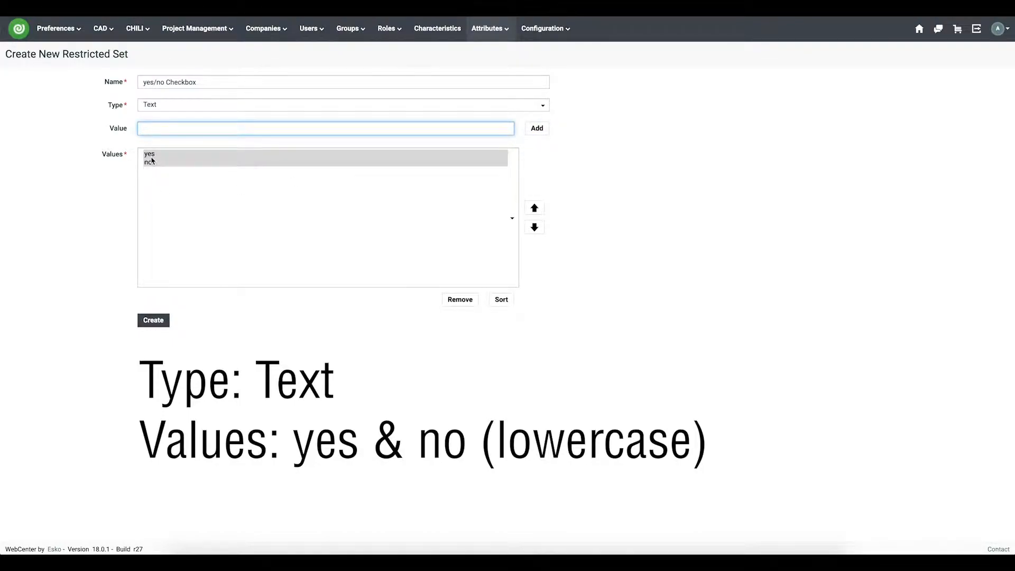
{"action": "left_click", "coordinate": [161, 323]}
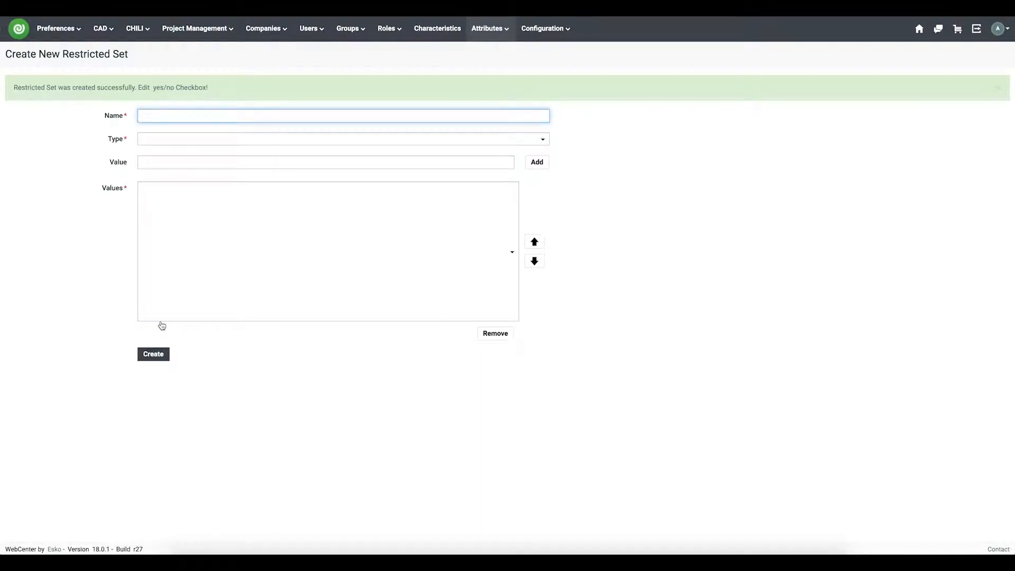
Step: Start a new attribute named MAKE PROJECT THUMBNAIL with label "Make Project Thumbnail" and description "Automatically created the project thumbnail on document uplkoad"
{"action": "mouse_move", "coordinate": [483, 41]}
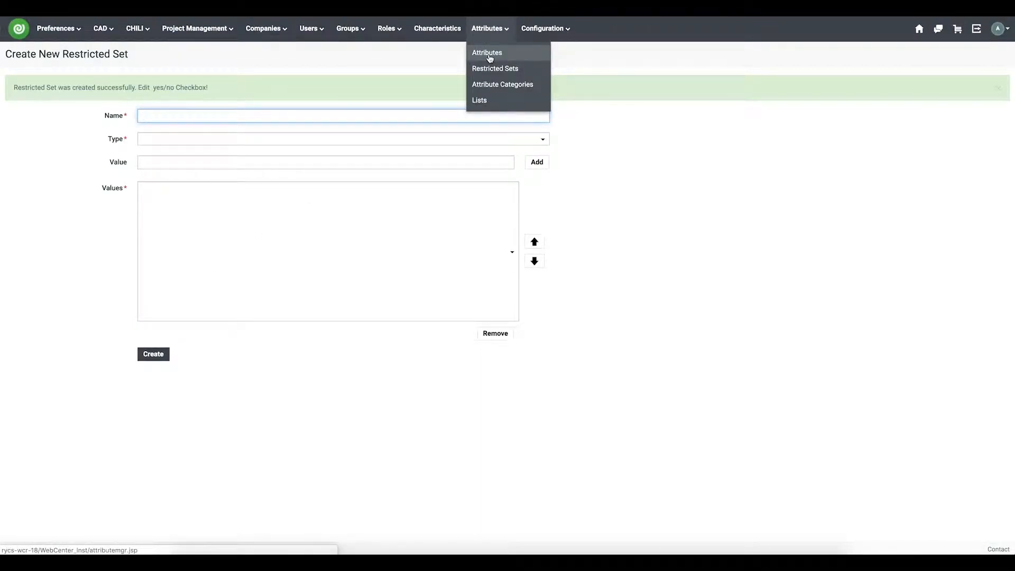
{"action": "left_click", "coordinate": [490, 58]}
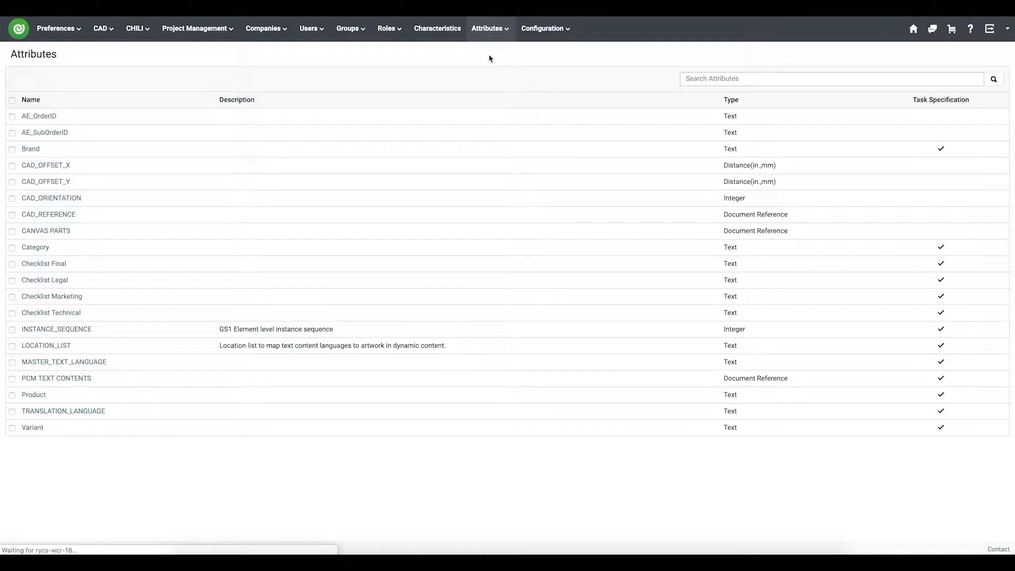
{"action": "left_click", "coordinate": [53, 78]}
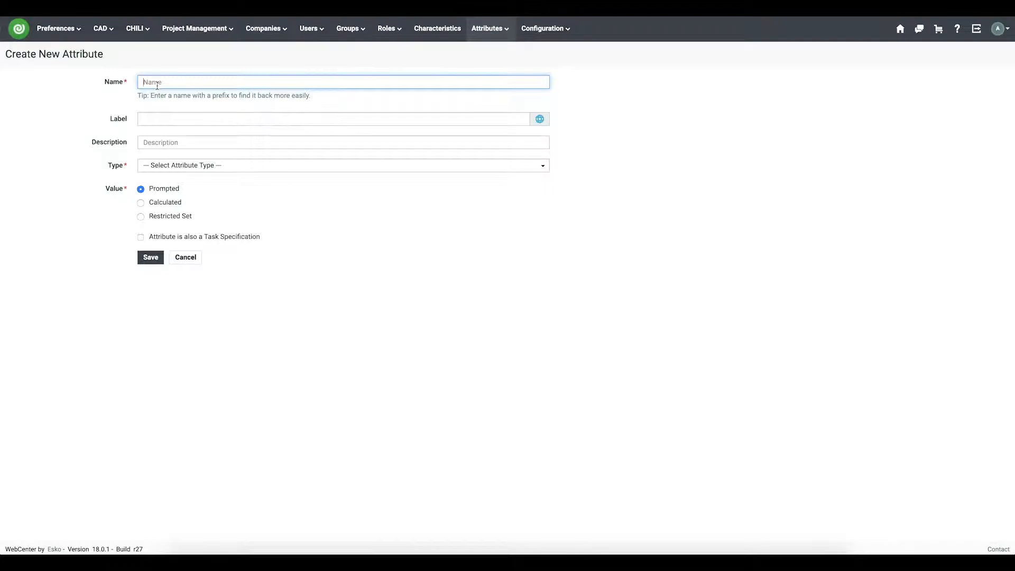
{"action": "type", "text": "MAKE PROJECT THUMBNAIL"}
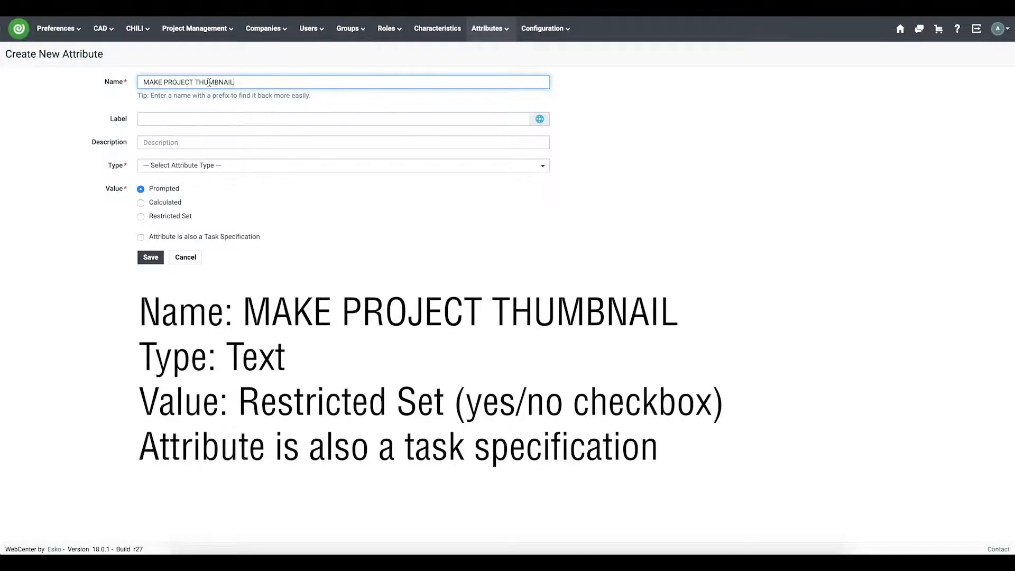
{"action": "left_click", "coordinate": [192, 119]}
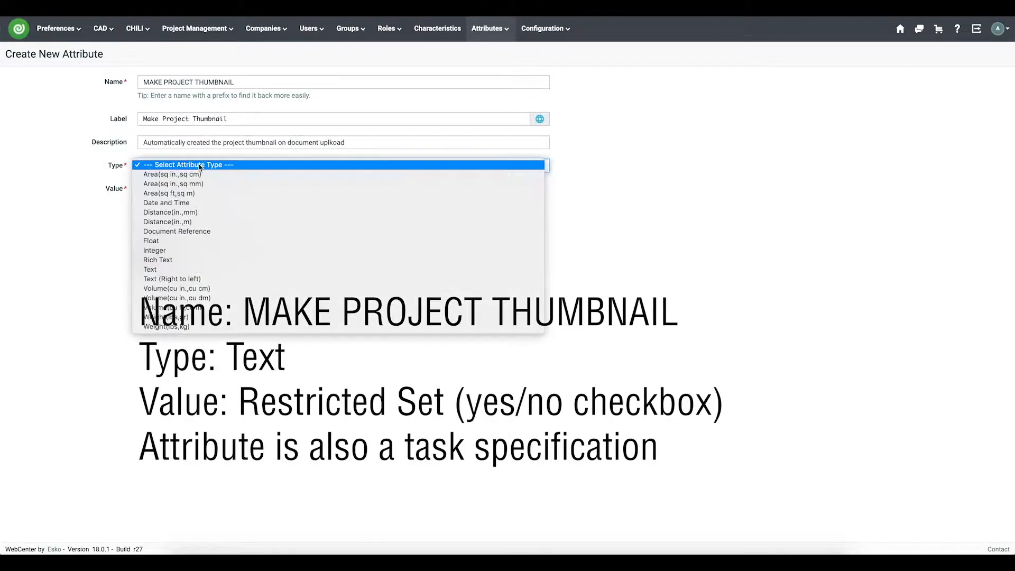
Step: Make the attribute a Text type limited to the yes/no Checkbox restricted set, mark it as a task specification, and save it
{"action": "left_click", "coordinate": [170, 272]}
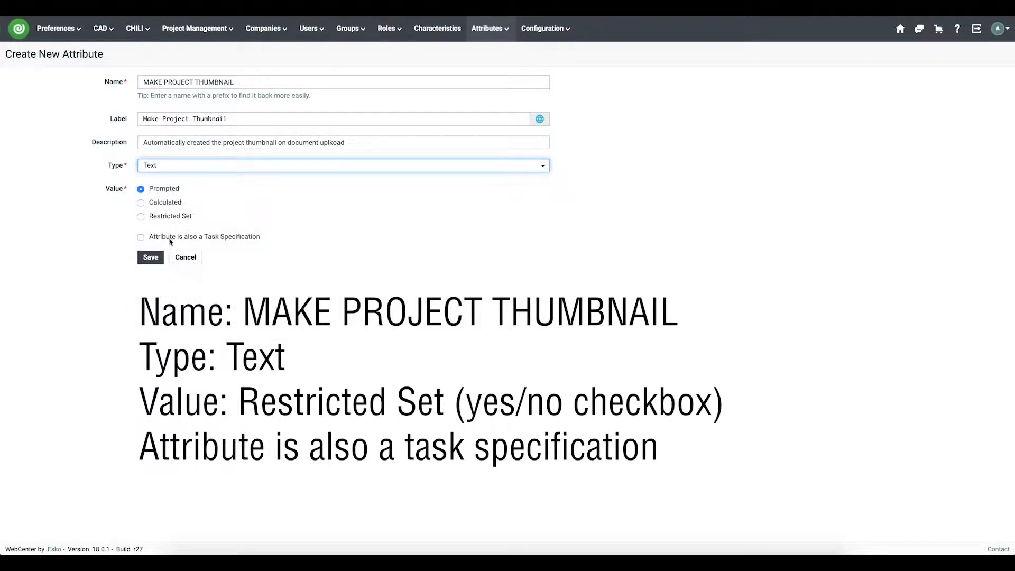
{"action": "left_click", "coordinate": [169, 217]}
{"action": "left_click", "coordinate": [177, 232]}
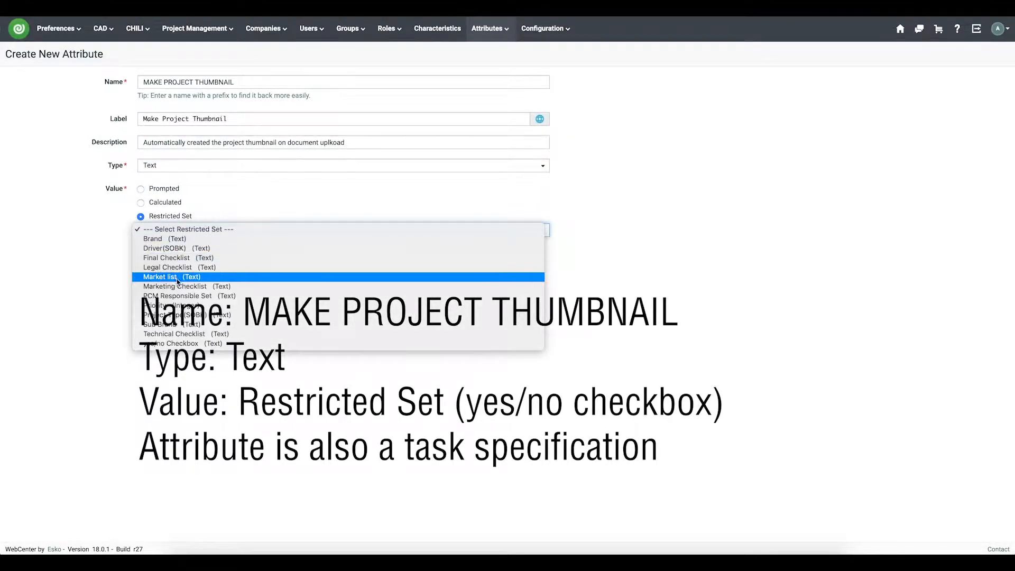
{"action": "left_click", "coordinate": [165, 343]}
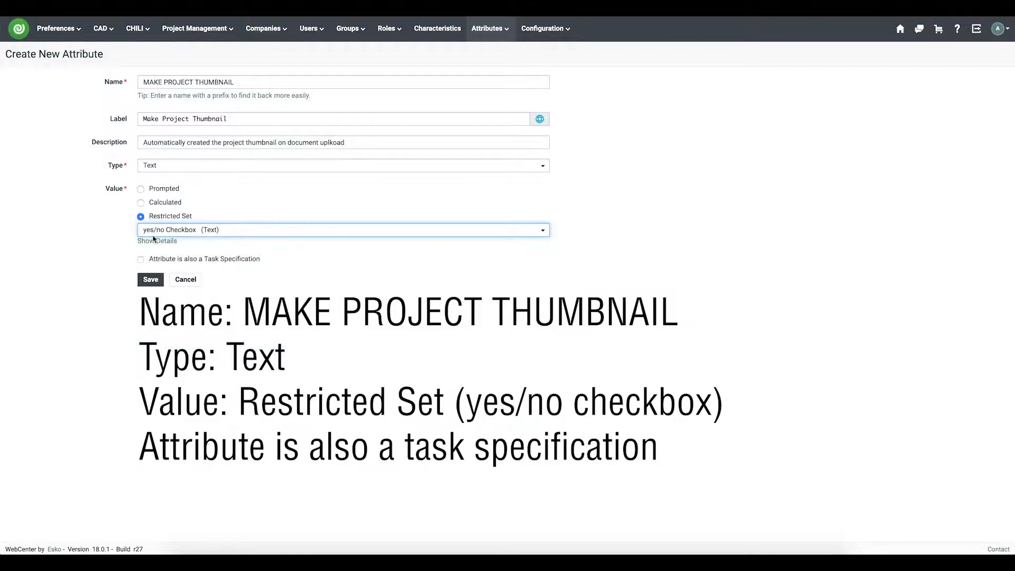
{"action": "left_click", "coordinate": [141, 259]}
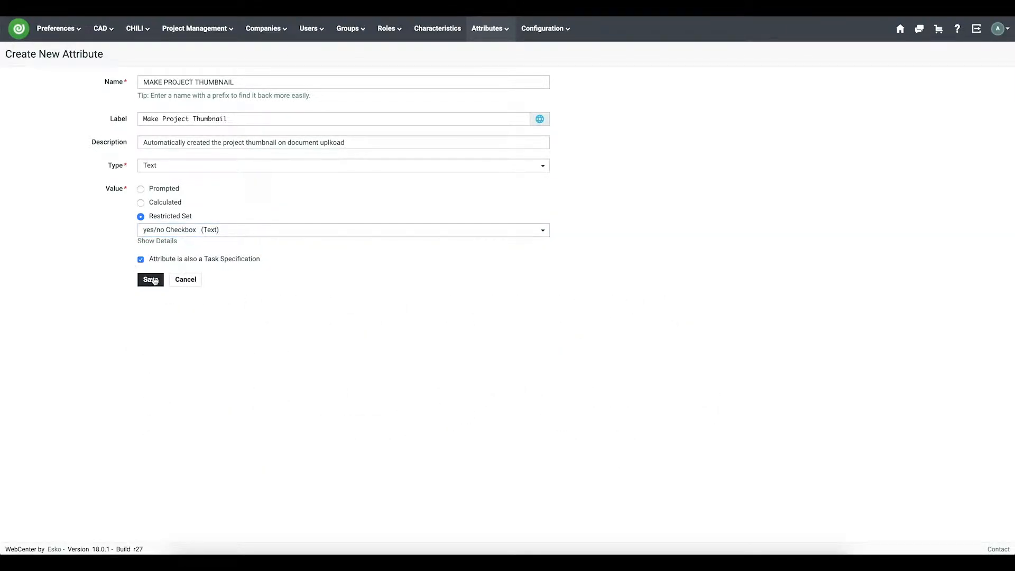
{"action": "left_click", "coordinate": [152, 281]}
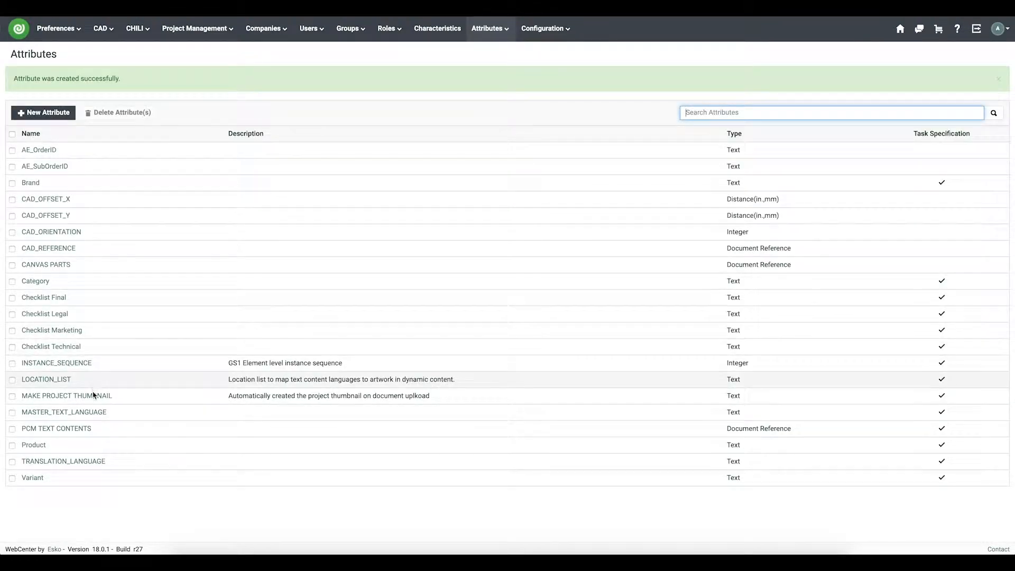
Step: Create a new attribute category named Graphic Document Attributes
{"action": "mouse_move", "coordinate": [487, 38]}
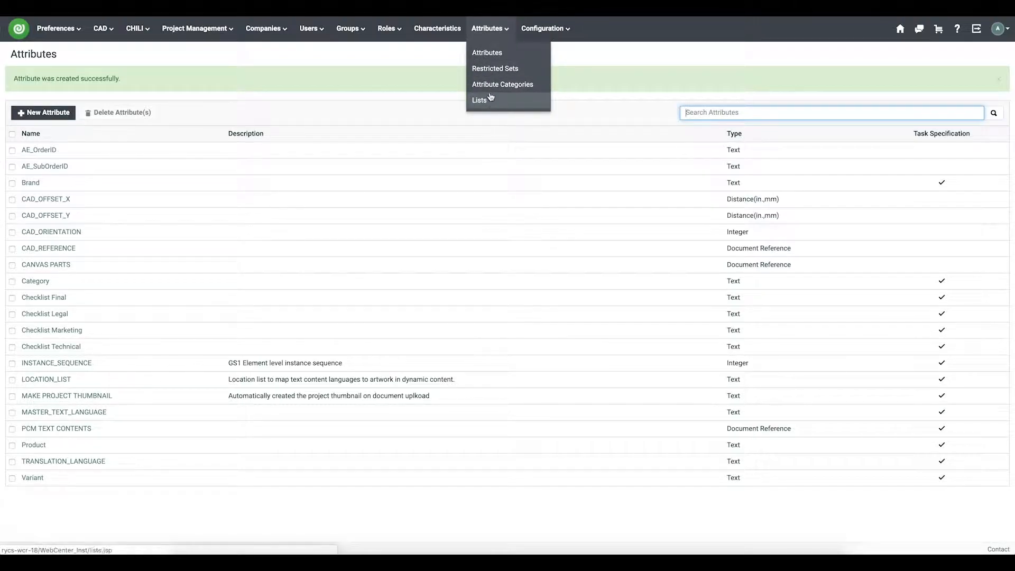
{"action": "left_click", "coordinate": [494, 88]}
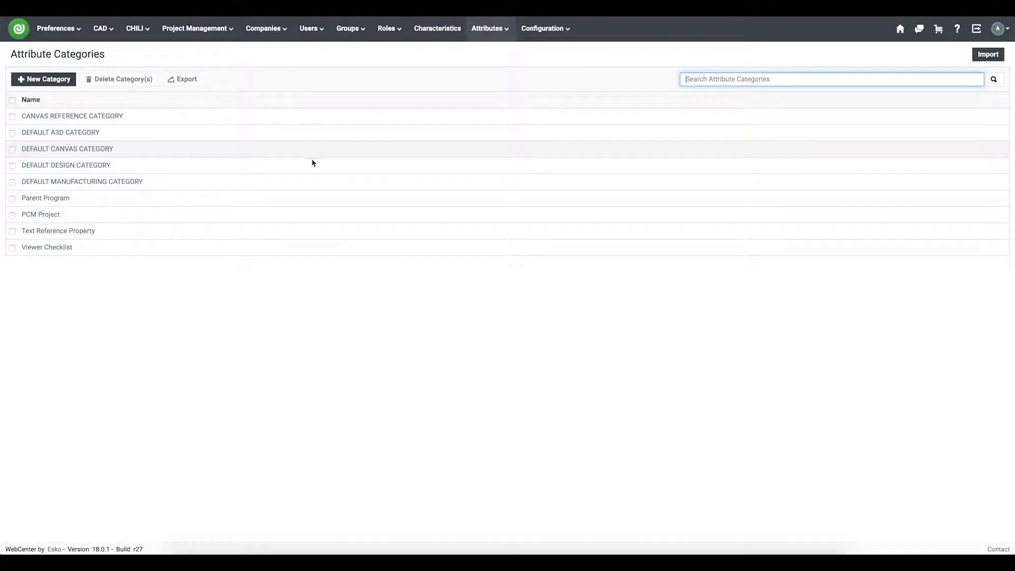
{"action": "left_click", "coordinate": [60, 83]}
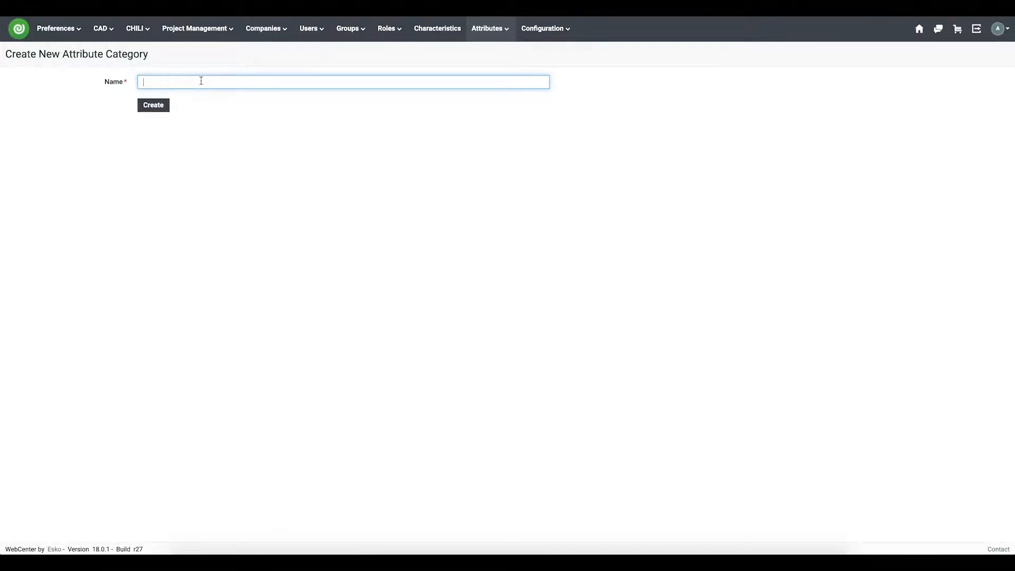
{"action": "type", "text": "Document"}
{"action": "key", "text": "ctrl+a"}
{"action": "type", "text": "Graph"}
{"action": "left_click", "coordinate": [162, 105]}
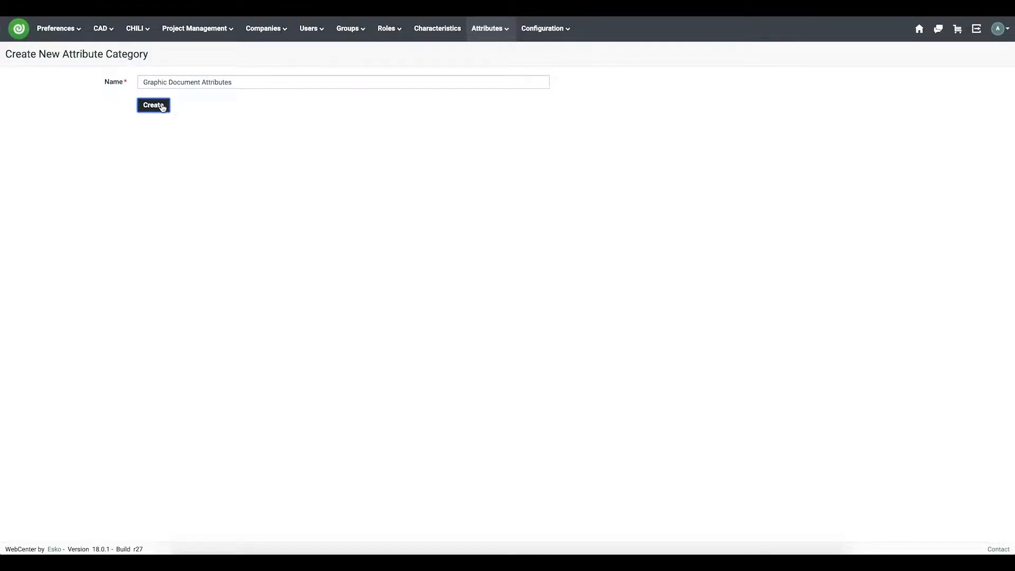
Step: Edit the Graphic Document Attributes category to use a grid layout and add MAKE PROJECT THUMBNAIL to its first cell
{"action": "left_click", "coordinate": [200, 91]}
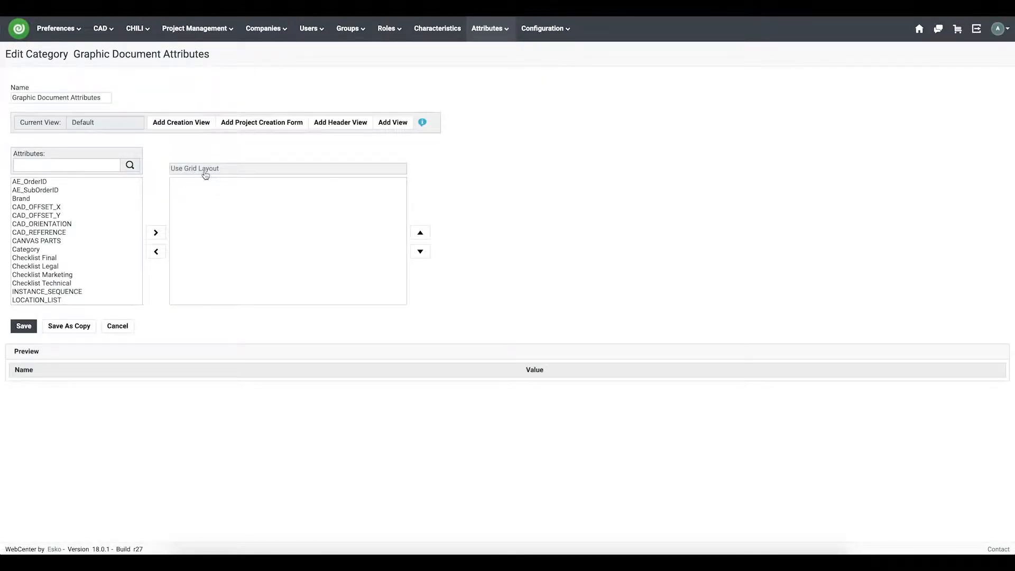
{"action": "left_click", "coordinate": [203, 170]}
{"action": "left_click", "coordinate": [194, 233]}
{"action": "left_click", "coordinate": [156, 330]}
{"action": "left_click", "coordinate": [85, 214]}
{"action": "type", "text": "make"}
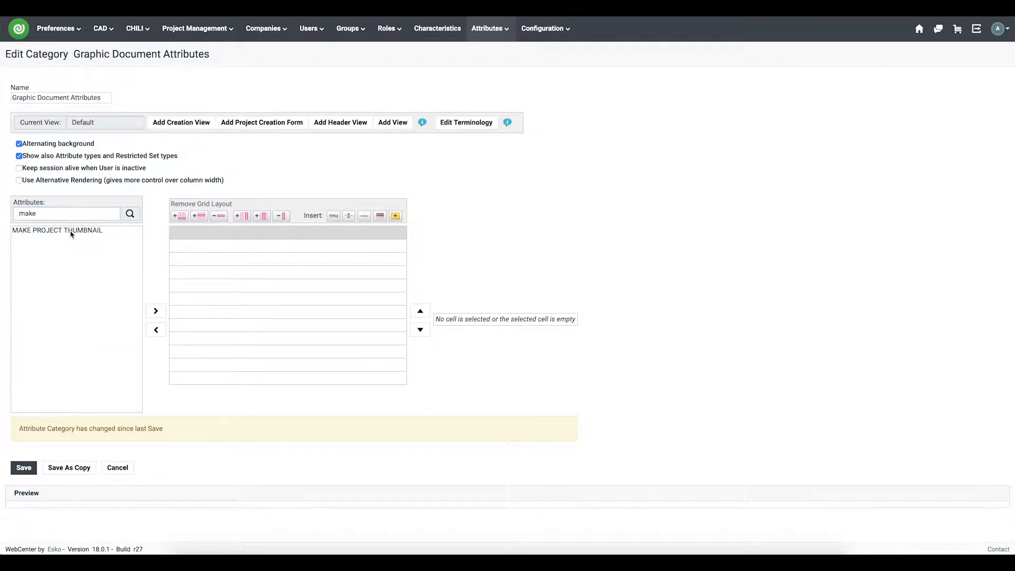
{"action": "left_click", "coordinate": [68, 229]}
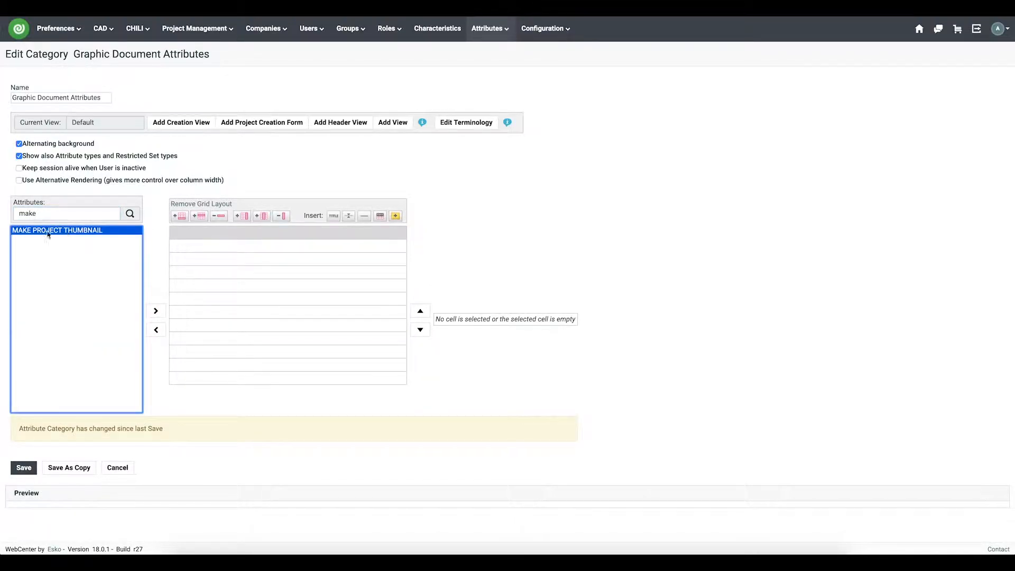
{"action": "left_click", "coordinate": [155, 311]}
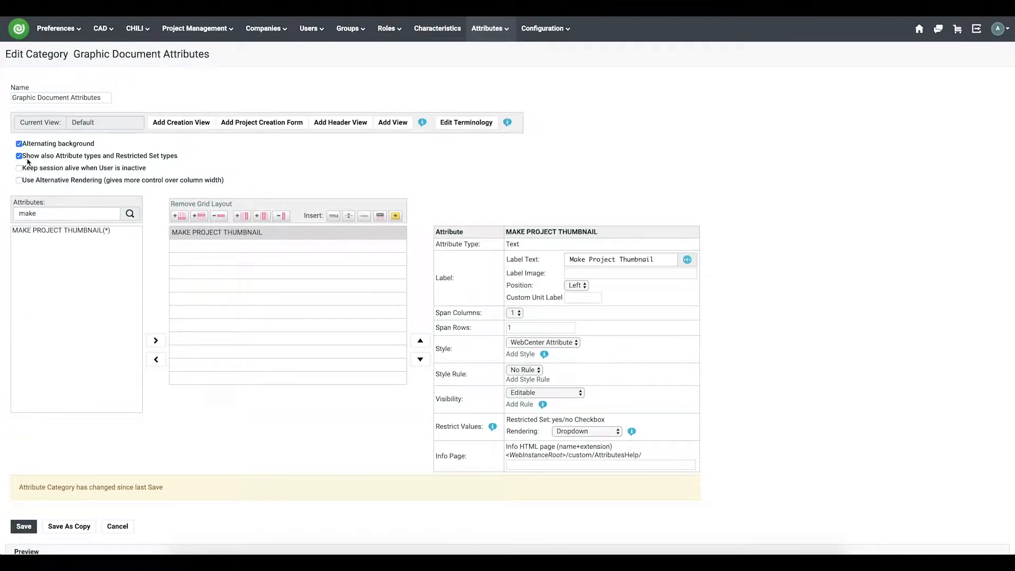
Step: Turn off showing attribute and restricted set types for the category, and turn on alternative rendering
{"action": "scroll", "coordinate": [23, 161], "scroll_direction": "down", "scroll_amount": 1}
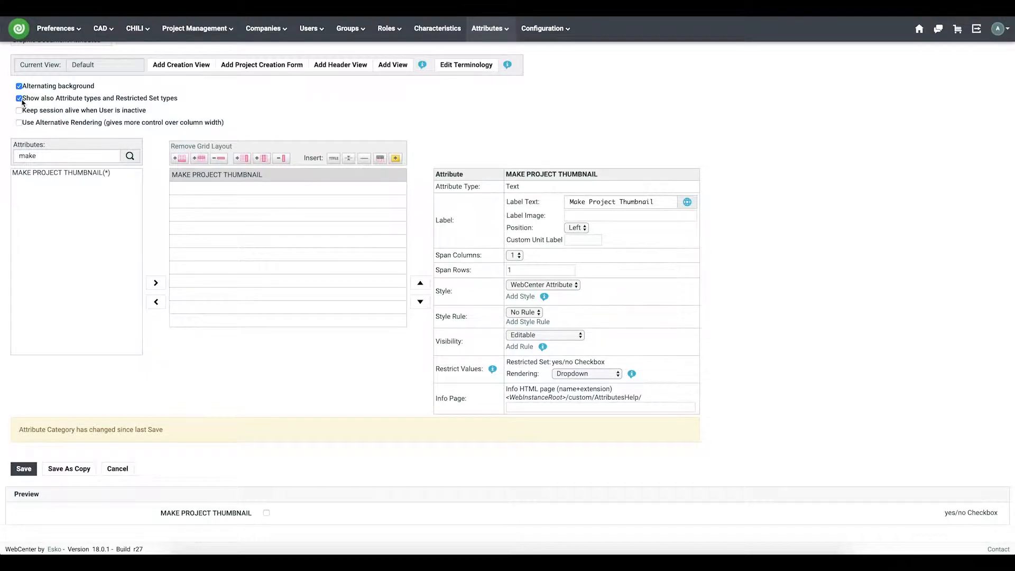
{"action": "left_click", "coordinate": [19, 99]}
{"action": "left_click", "coordinate": [78, 99]}
{"action": "left_click_drag", "start_coordinate": [945, 512], "coordinate": [990, 514]}
{"action": "left_click", "coordinate": [20, 98]}
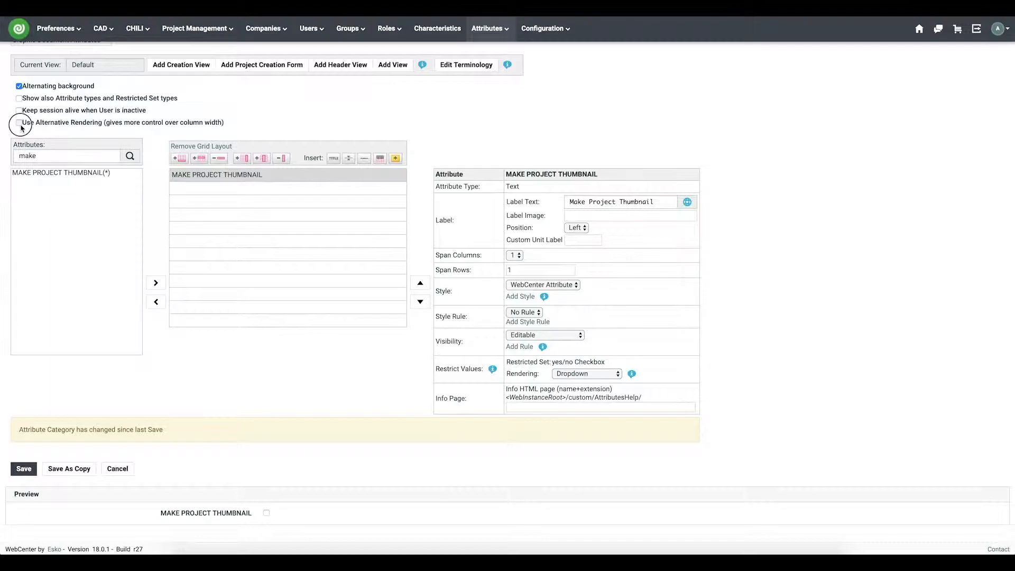
{"action": "left_click", "coordinate": [20, 123]}
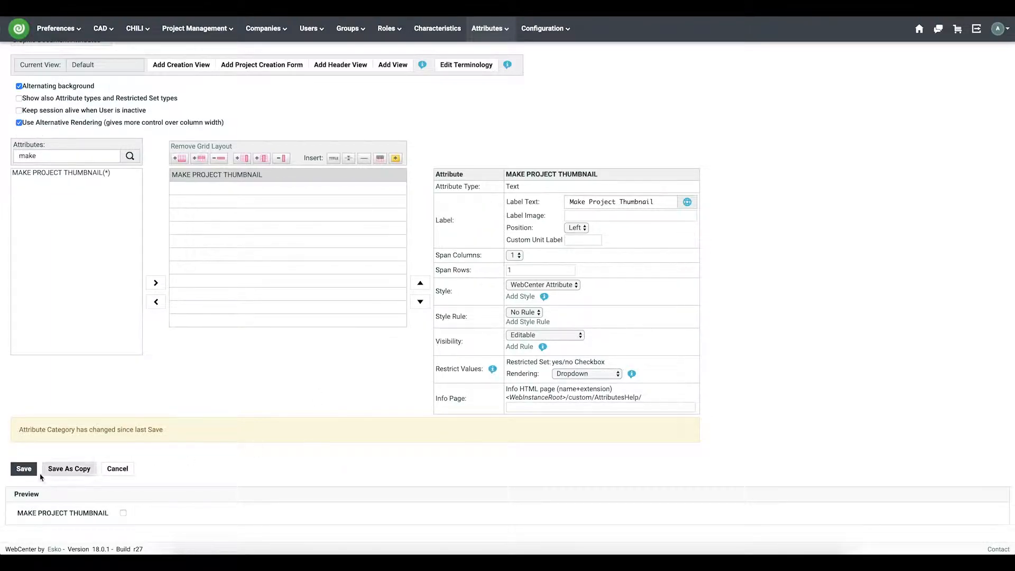
Step: Test the MAKE PROJECT THUMBNAIL checkbox in the category preview and save the category
{"action": "left_click", "coordinate": [124, 514]}
{"action": "left_click", "coordinate": [123, 514]}
{"action": "left_click", "coordinate": [123, 513]}
{"action": "left_click", "coordinate": [123, 514]}
{"action": "left_click", "coordinate": [124, 514]}
{"action": "left_click", "coordinate": [24, 469]}
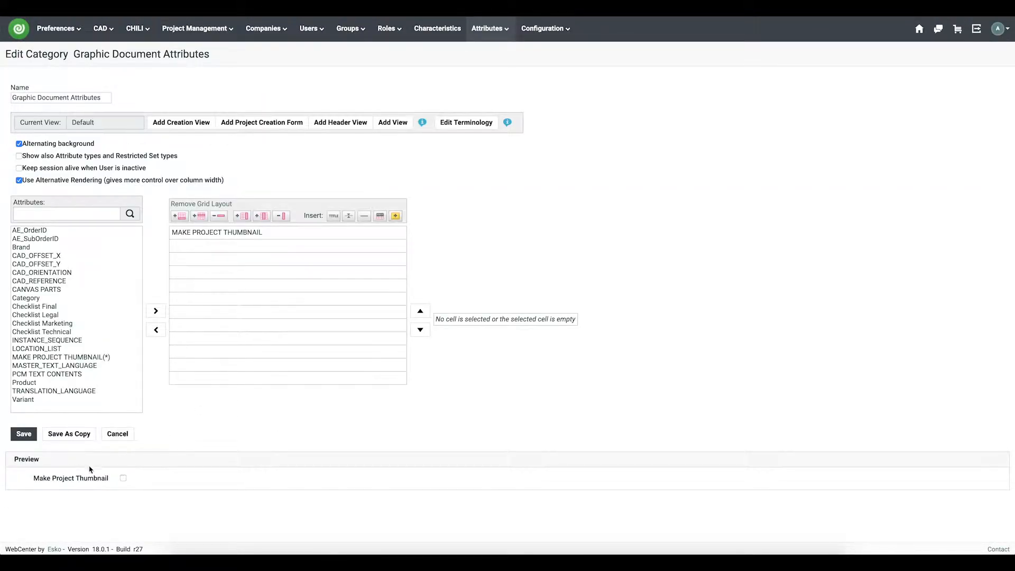
Step: In the Packaging Development template's document types, set the Graphics and Images default attribute category to Graphic Document Attributes and save
{"action": "mouse_move", "coordinate": [196, 28]}
{"action": "left_click", "coordinate": [212, 69]}
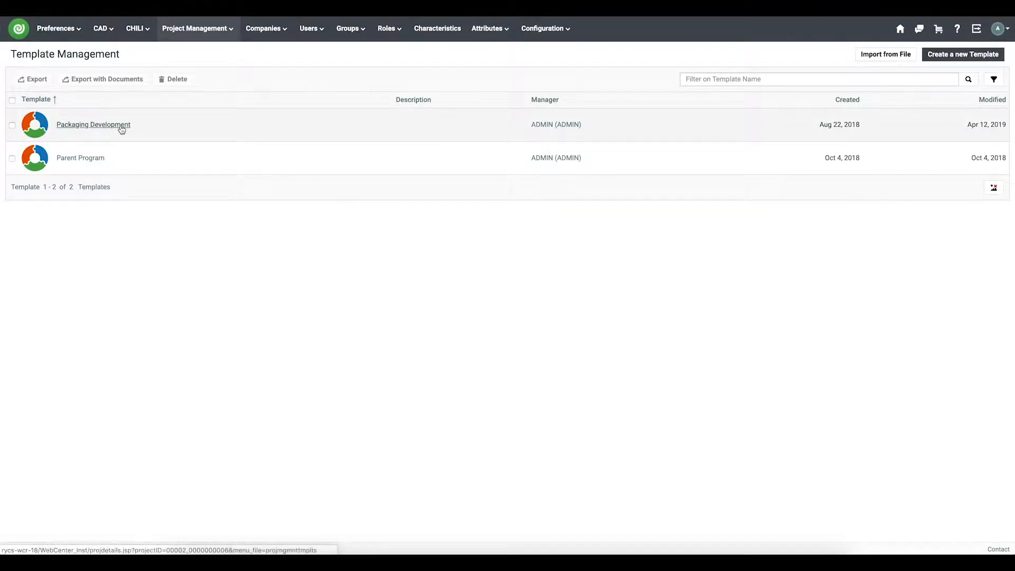
{"action": "left_click", "coordinate": [122, 130]}
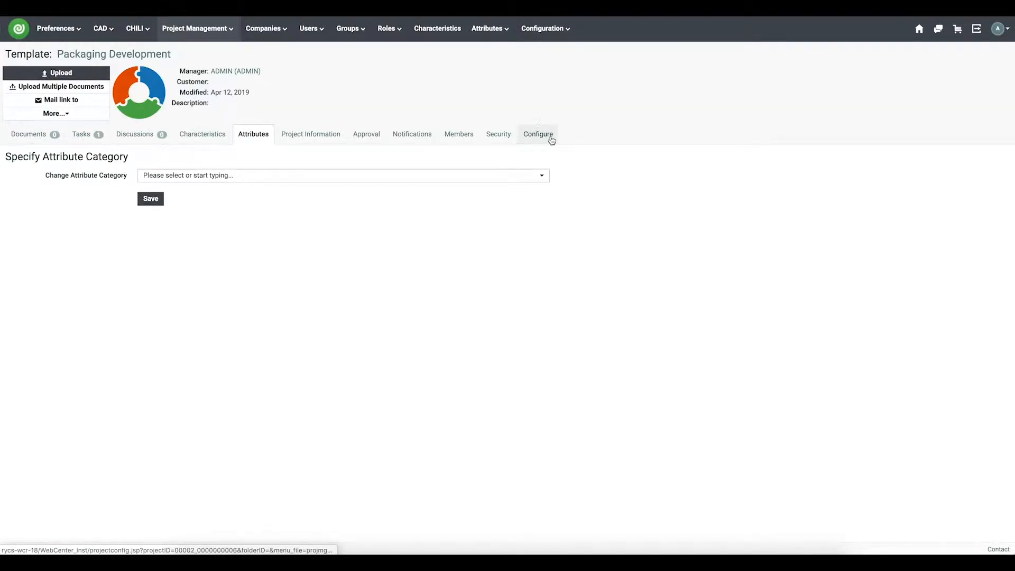
{"action": "left_click", "coordinate": [548, 136]}
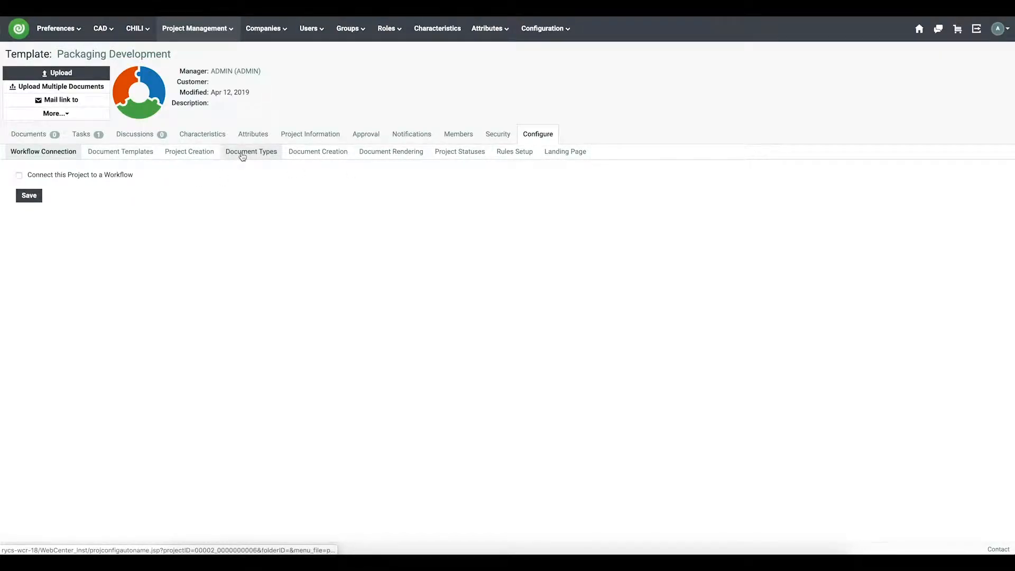
{"action": "left_click", "coordinate": [242, 154]}
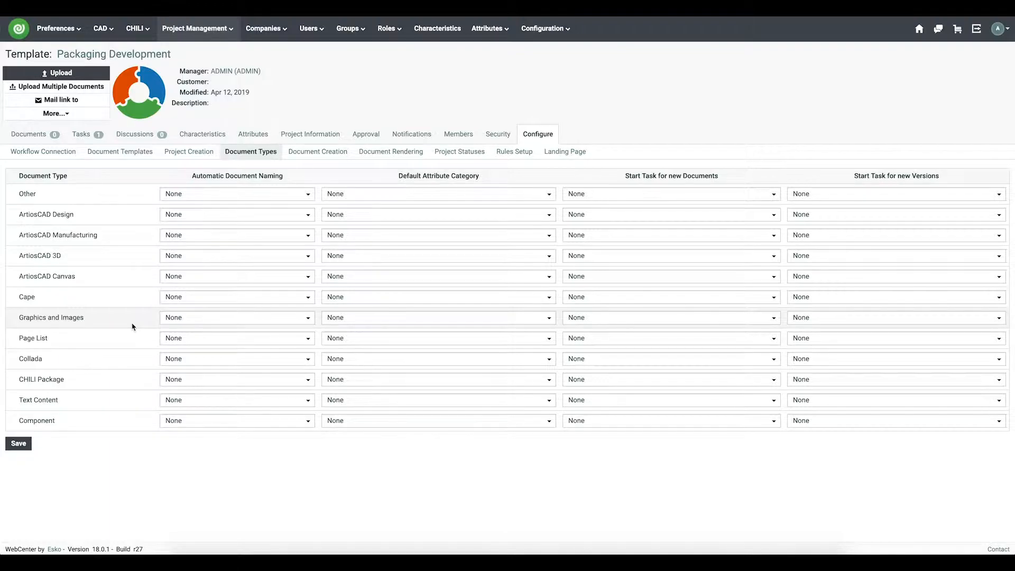
{"action": "left_click", "coordinate": [408, 319]}
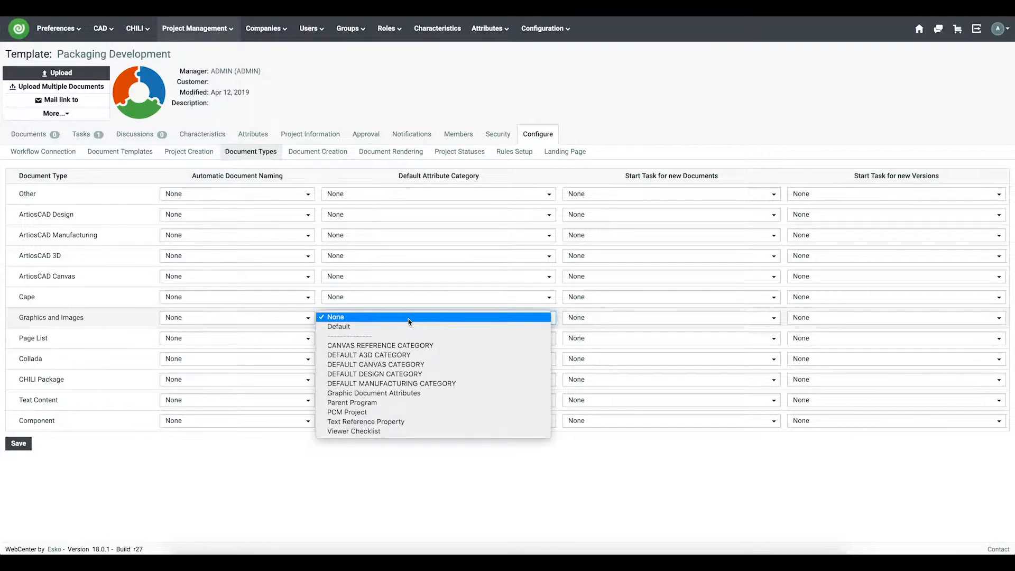
{"action": "left_click", "coordinate": [399, 398]}
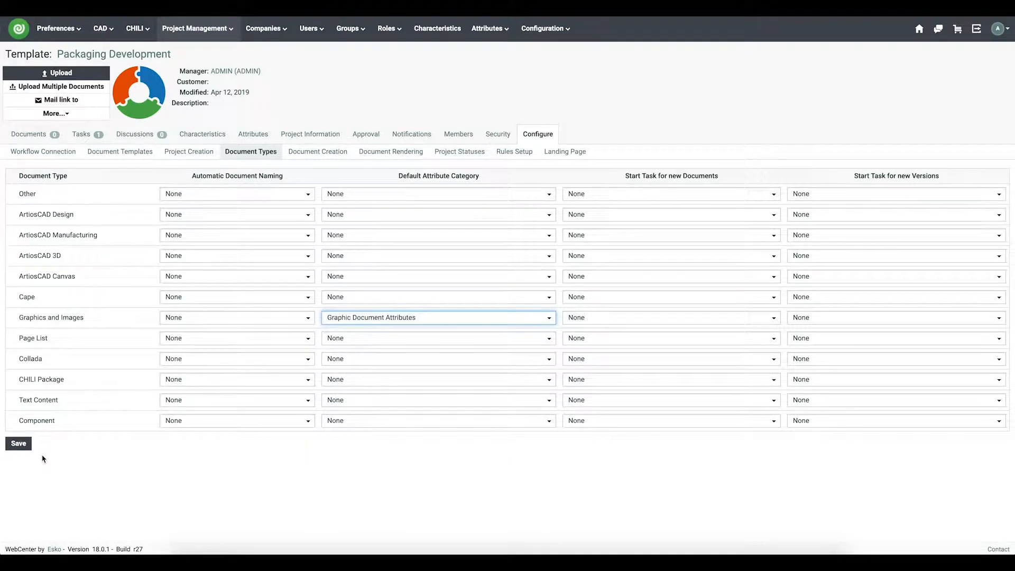
{"action": "left_click", "coordinate": [30, 448]}
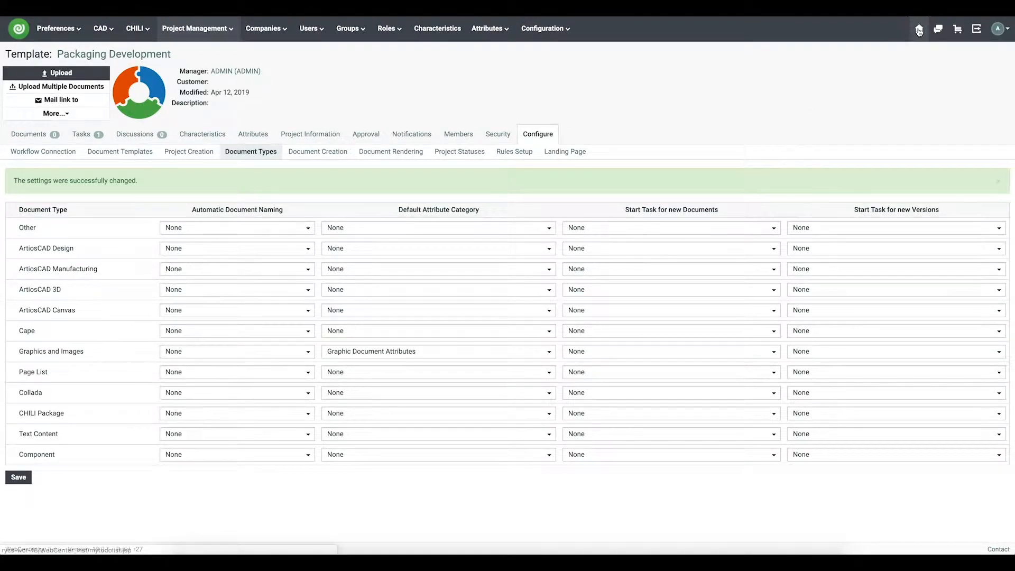
Step: Start creating a new project based on the Packaging Development project template
{"action": "left_click", "coordinate": [919, 29]}
{"action": "mouse_move", "coordinate": [129, 37]}
{"action": "mouse_move", "coordinate": [88, 28]}
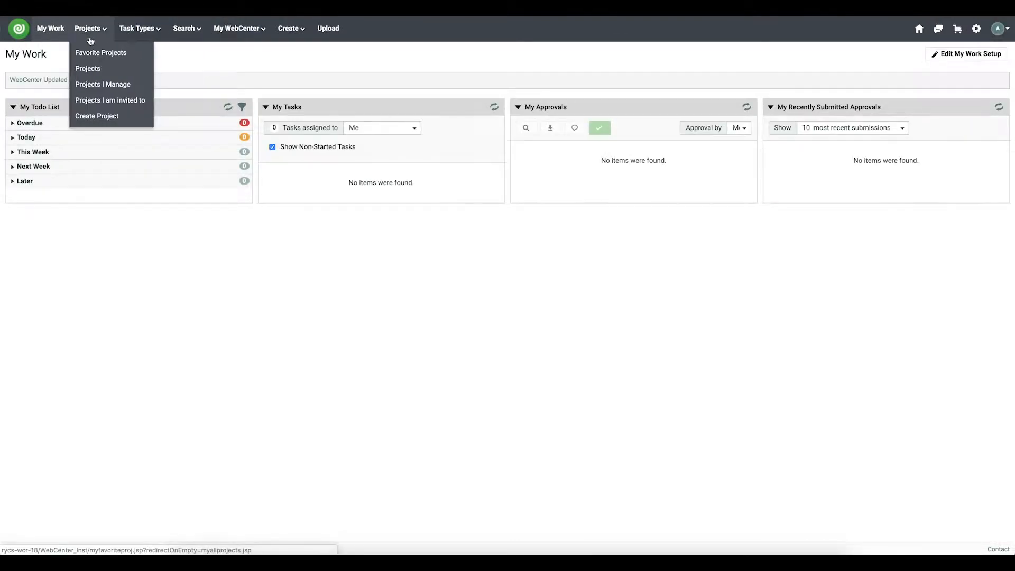
{"action": "left_click", "coordinate": [90, 115]}
{"action": "left_click", "coordinate": [201, 82]}
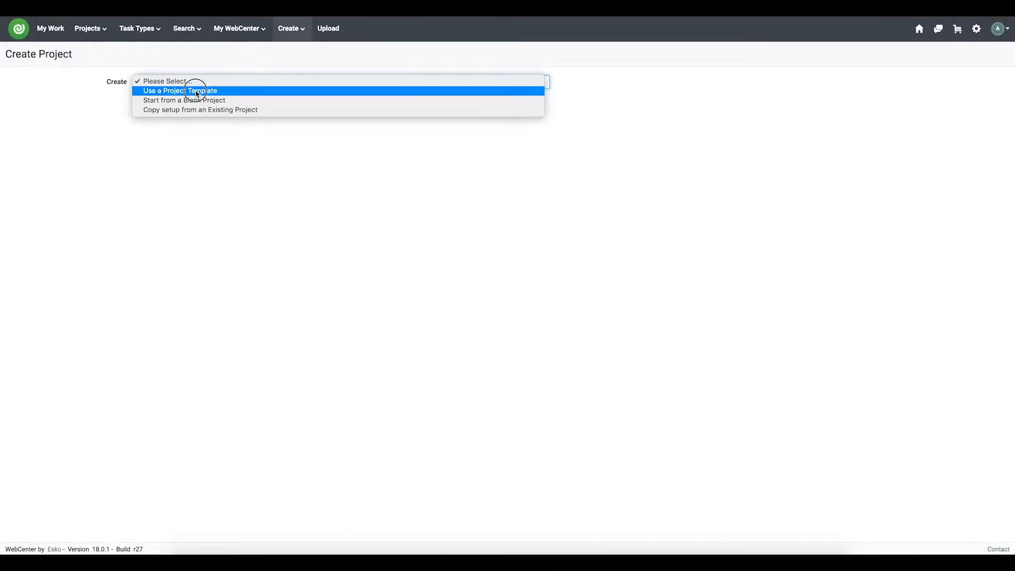
{"action": "left_click", "coordinate": [196, 90]}
{"action": "left_click", "coordinate": [180, 104]}
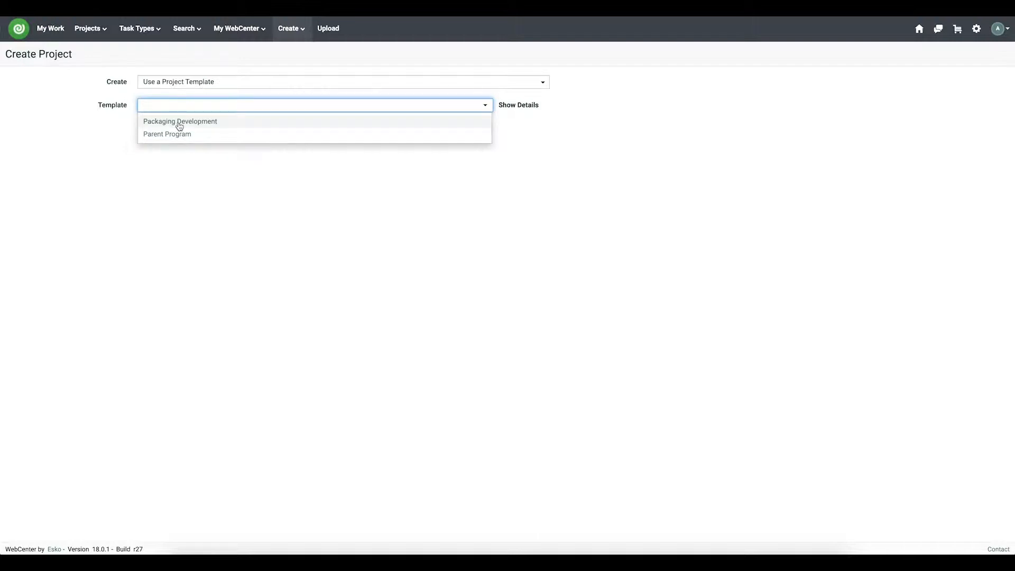
{"action": "left_click", "coordinate": [179, 123]}
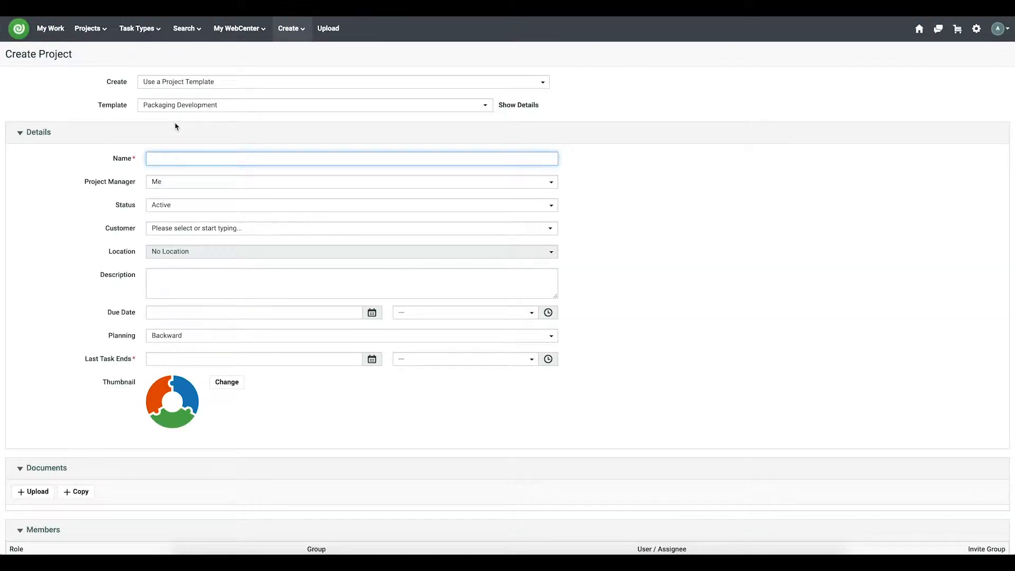
Step: Name the project Test Project, set Last Task Ends to Apr 30, 2019, and create it
{"action": "type", "text": "T"}
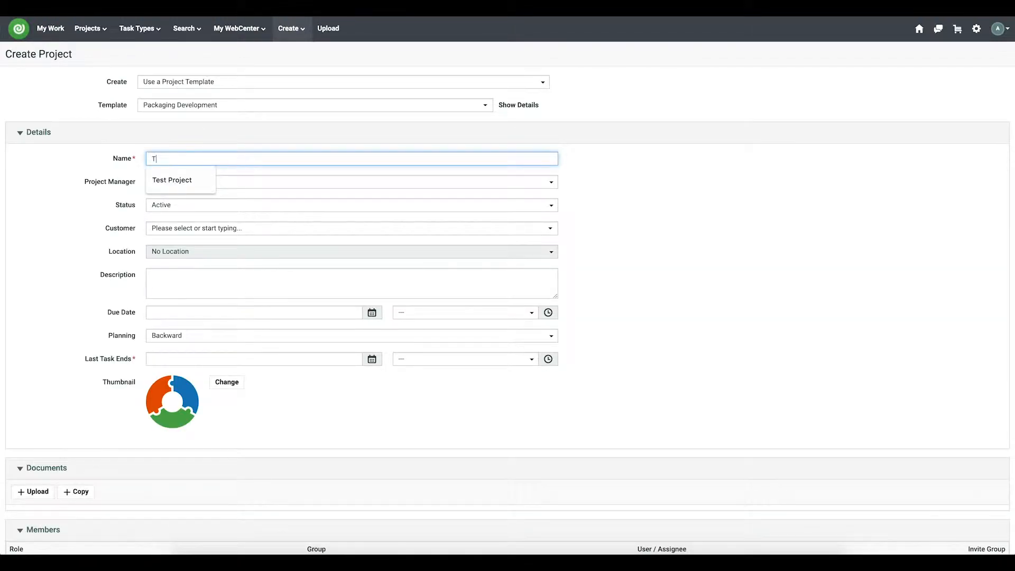
{"action": "type", "text": "est"}
{"action": "key", "text": "Down"}
{"action": "key", "text": "Return"}
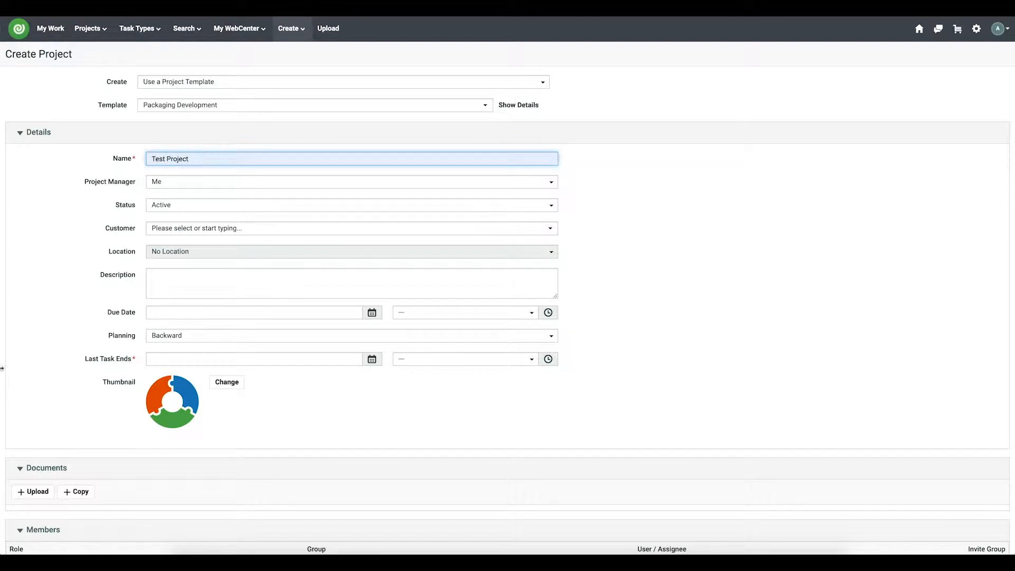
{"action": "scroll", "coordinate": [1, 368], "scroll_direction": "down", "scroll_amount": 3}
{"action": "left_click", "coordinate": [51, 530]}
{"action": "left_click", "coordinate": [606, 47]}
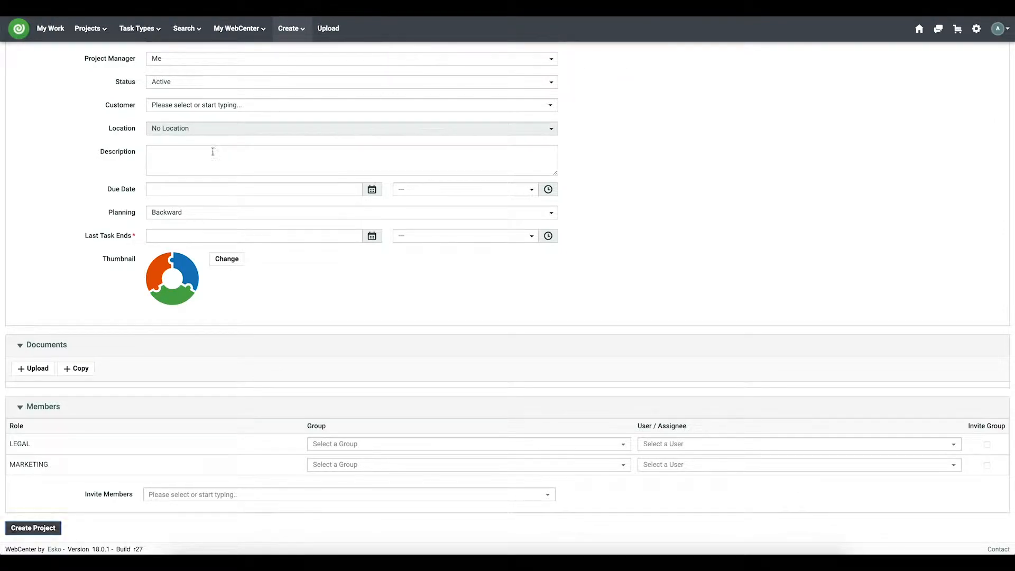
{"action": "left_click", "coordinate": [198, 235]}
{"action": "left_click", "coordinate": [189, 340]}
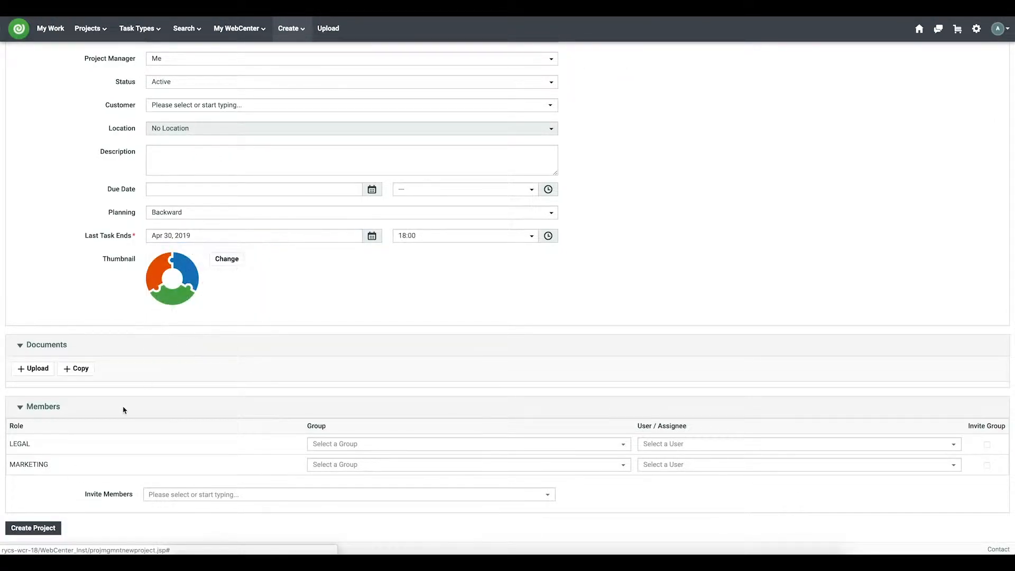
{"action": "left_click", "coordinate": [29, 526]}
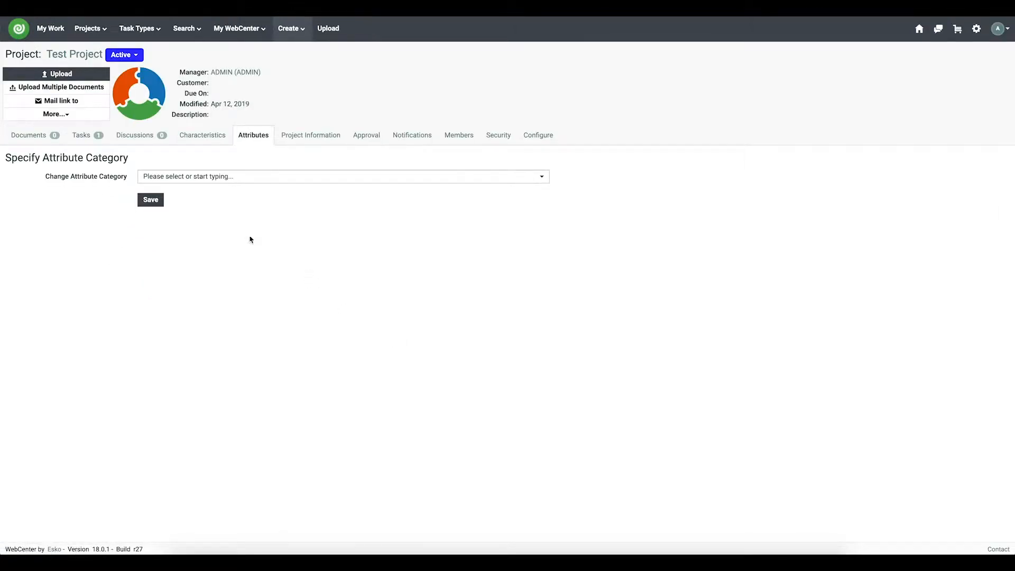
Step: Start an upload into the project's Incoming Art folder and supply Carton.pdf from Finder as the file
{"action": "left_click", "coordinate": [51, 139]}
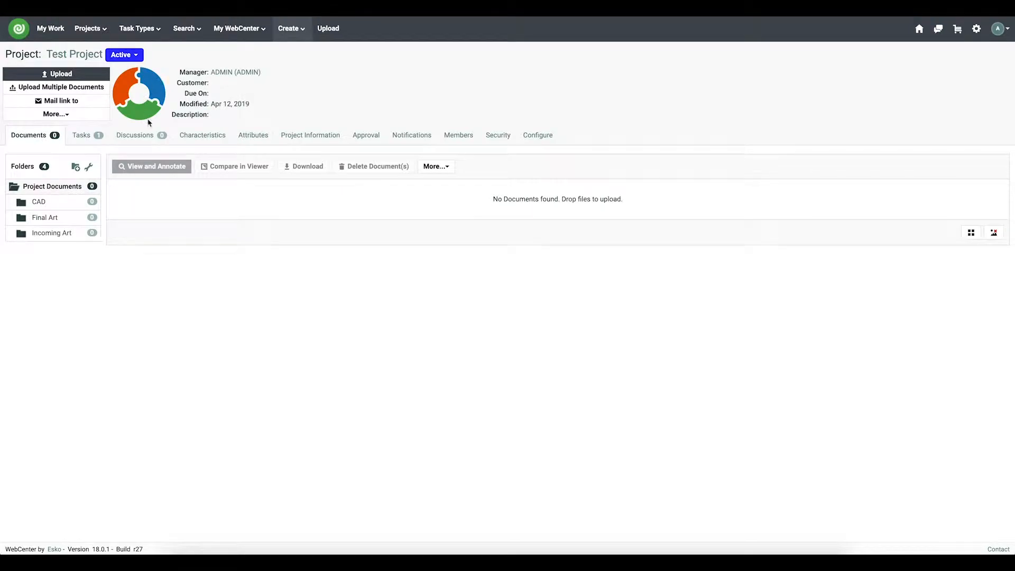
{"action": "left_click", "coordinate": [51, 234]}
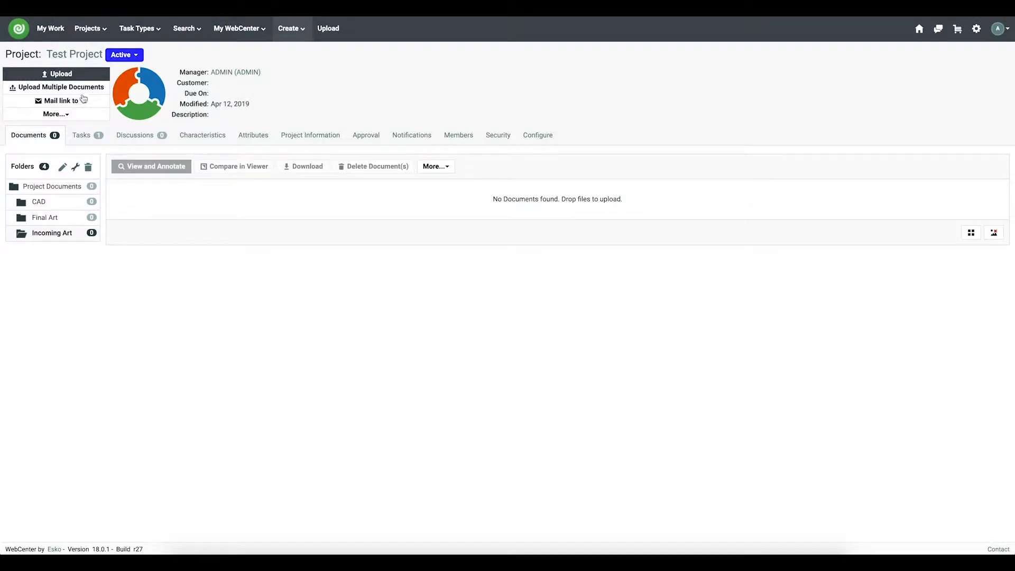
{"action": "left_click", "coordinate": [62, 75]}
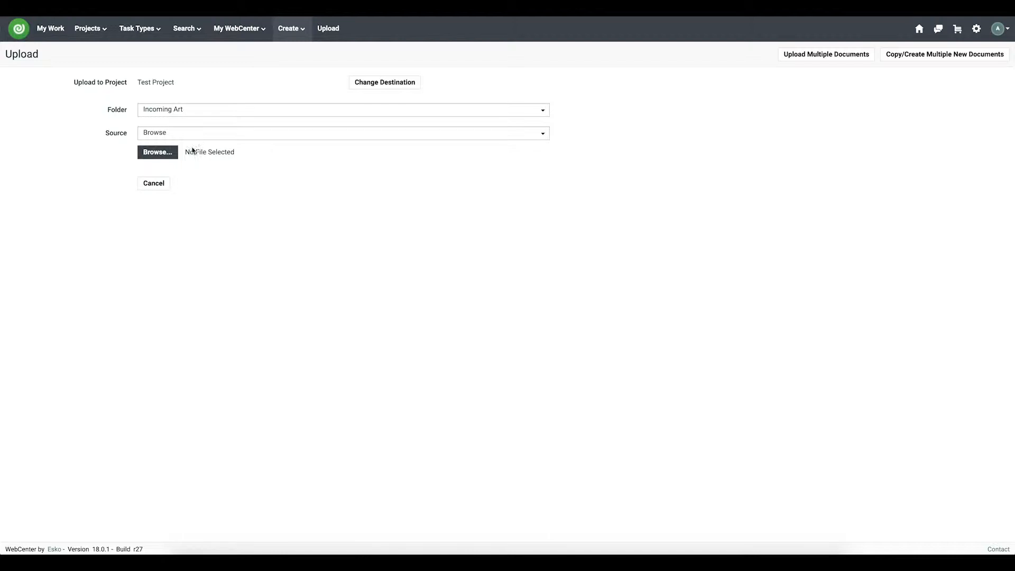
{"action": "key", "text": "super+Tab"}
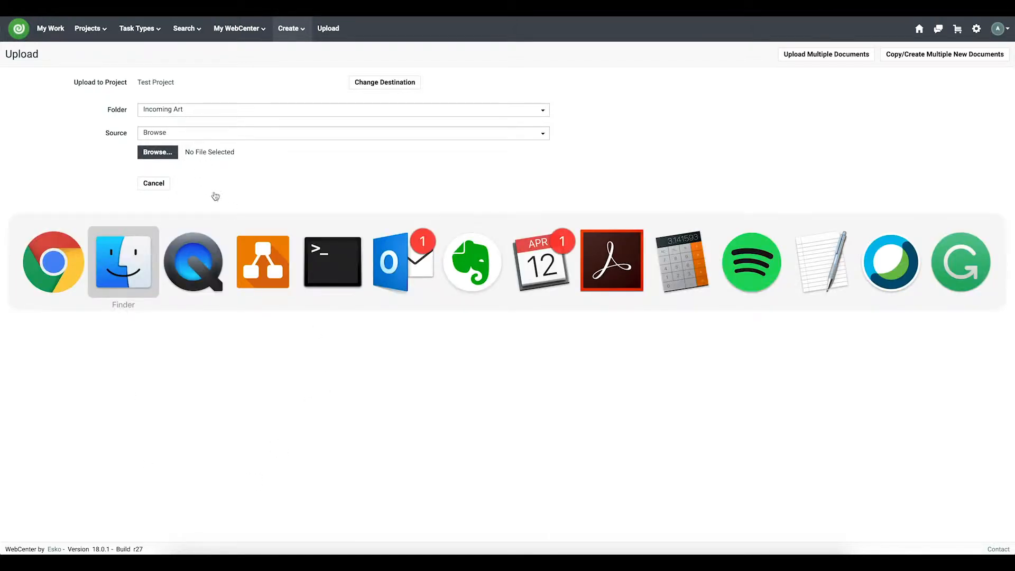
{"action": "left_click_drag", "start_coordinate": [530, 258], "coordinate": [156, 154]}
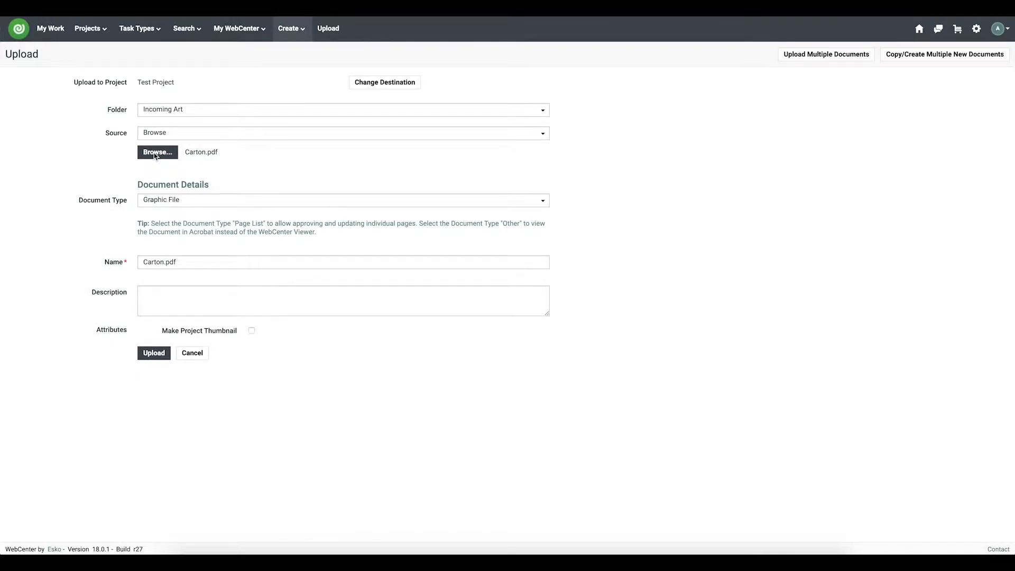
Step: Turn on Make Project Thumbnail for Carton.pdf and upload the document
{"action": "left_click_drag", "start_coordinate": [94, 329], "coordinate": [224, 334]}
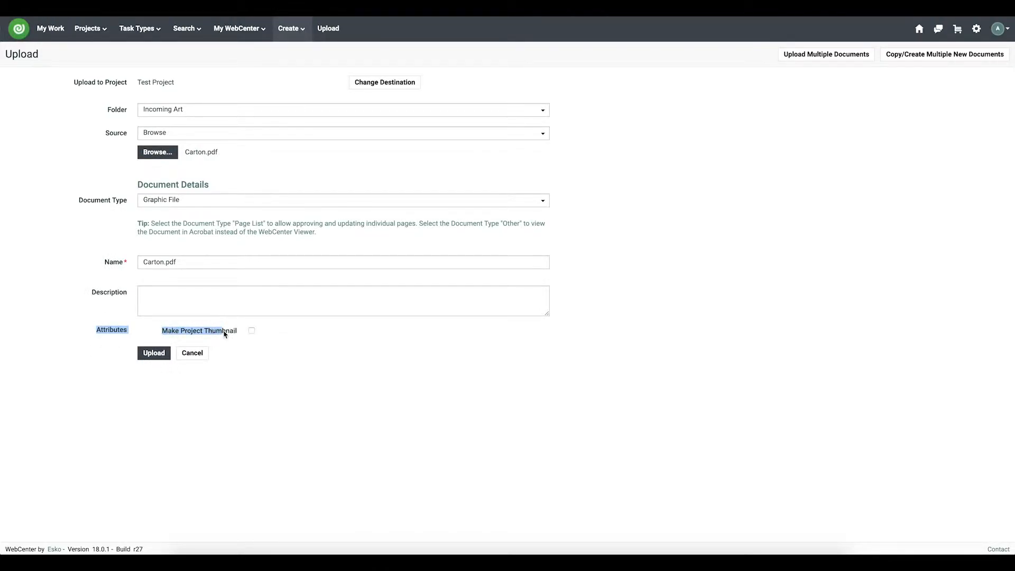
{"action": "left_click", "coordinate": [132, 334]}
{"action": "left_click", "coordinate": [251, 332]}
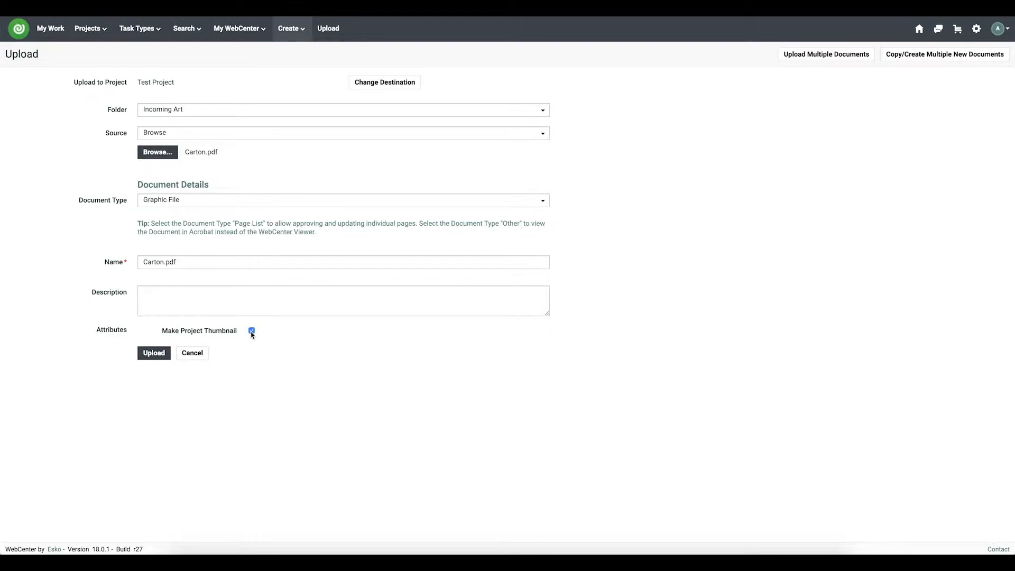
{"action": "left_click", "coordinate": [154, 353]}
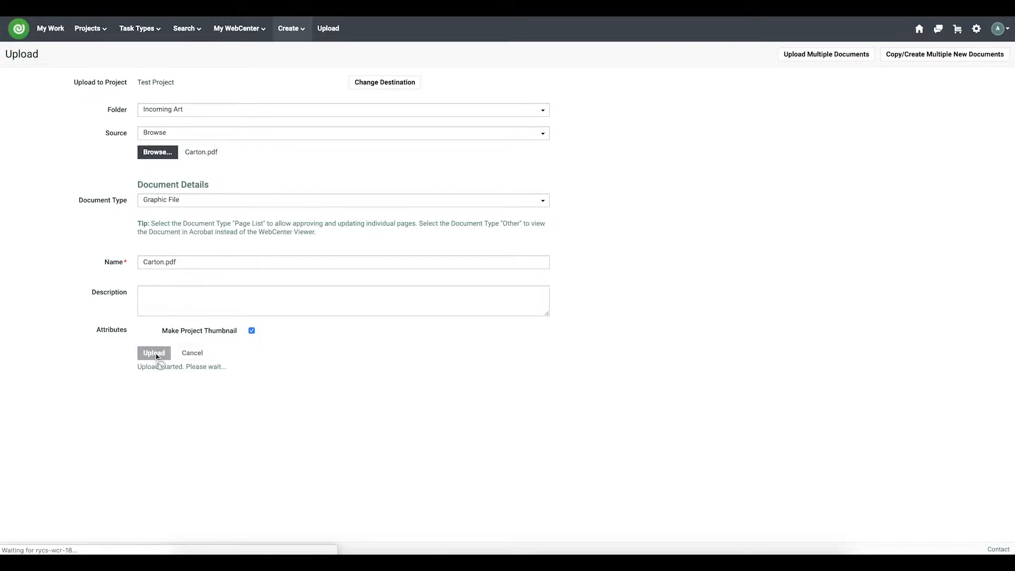
Step: Check the Incoming Art folder for Carton.pdf and compare its thumbnail with the project thumbnail
{"action": "left_click", "coordinate": [88, 155]}
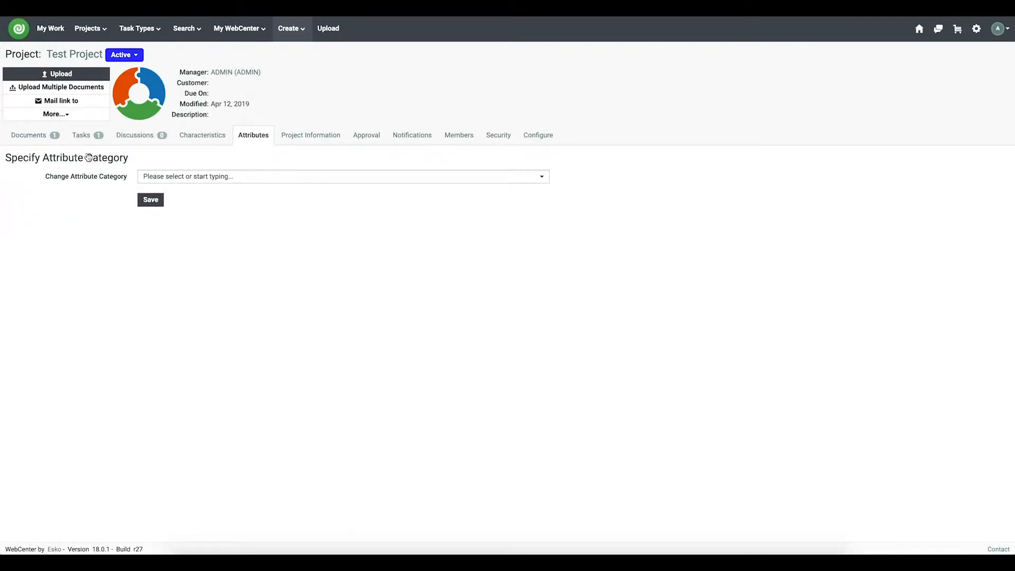
{"action": "left_click", "coordinate": [45, 137]}
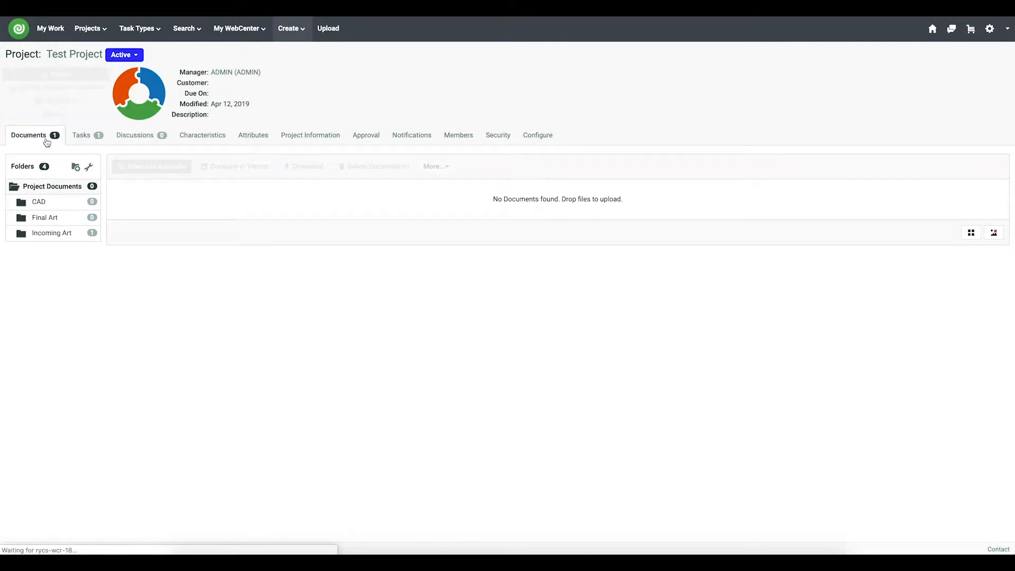
{"action": "left_click", "coordinate": [62, 233]}
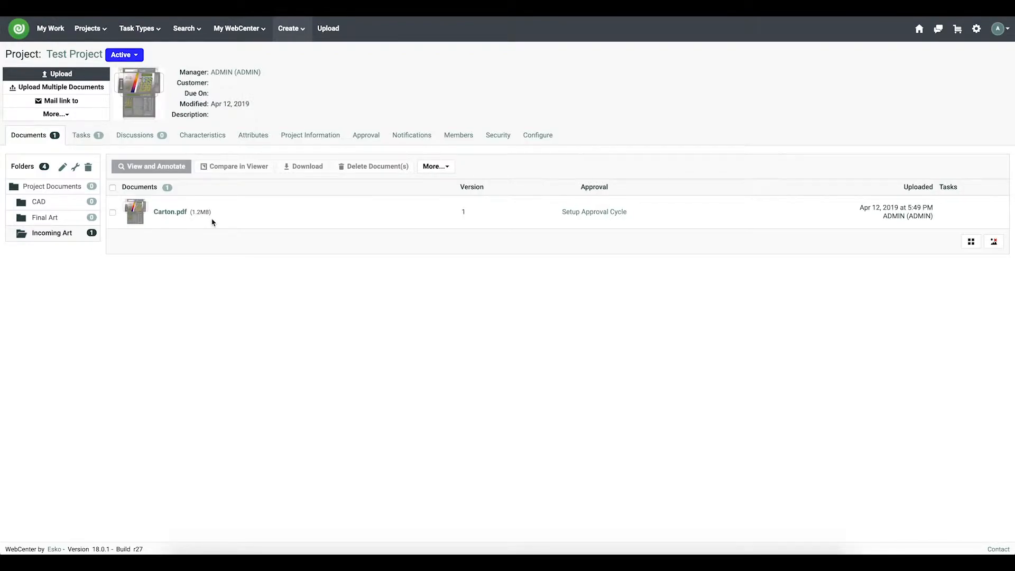
{"action": "mouse_move", "coordinate": [134, 222]}
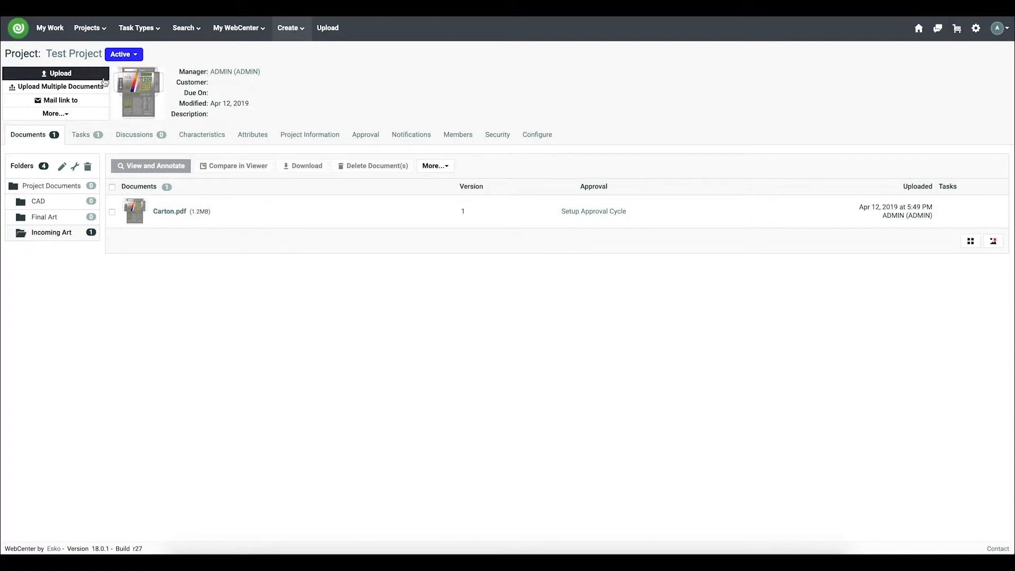
Step: Open the Prepress Upload Documents task and add Bottle.ai from Finder as a task document
{"action": "left_click", "coordinate": [96, 138]}
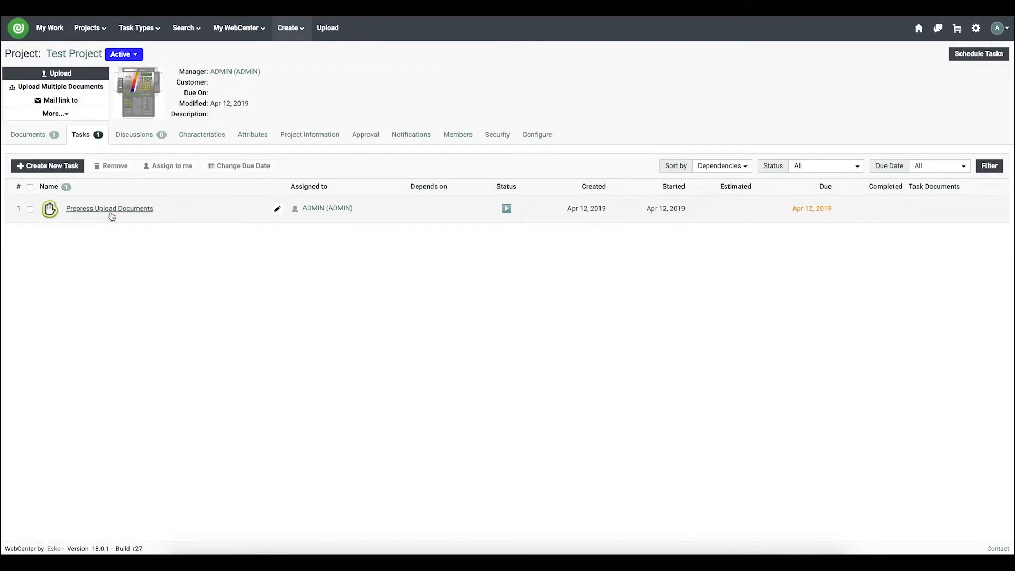
{"action": "left_click", "coordinate": [109, 209]}
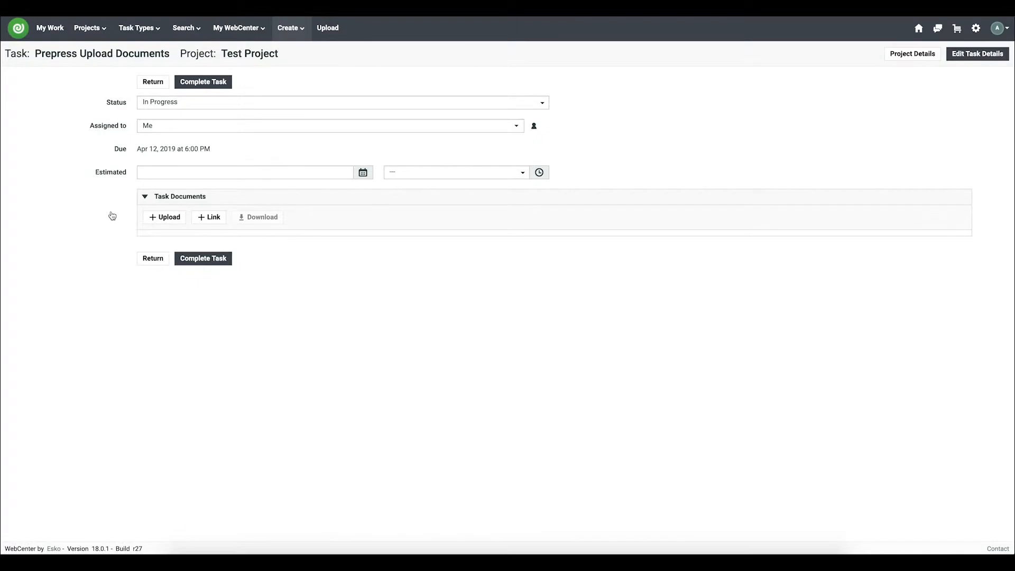
{"action": "left_click", "coordinate": [184, 561]}
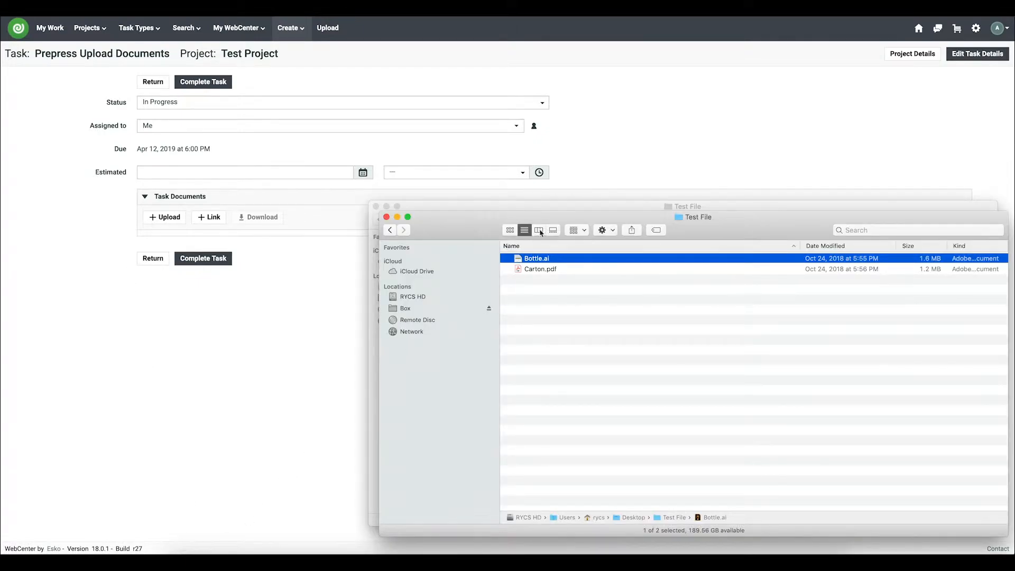
{"action": "left_click", "coordinate": [169, 223]}
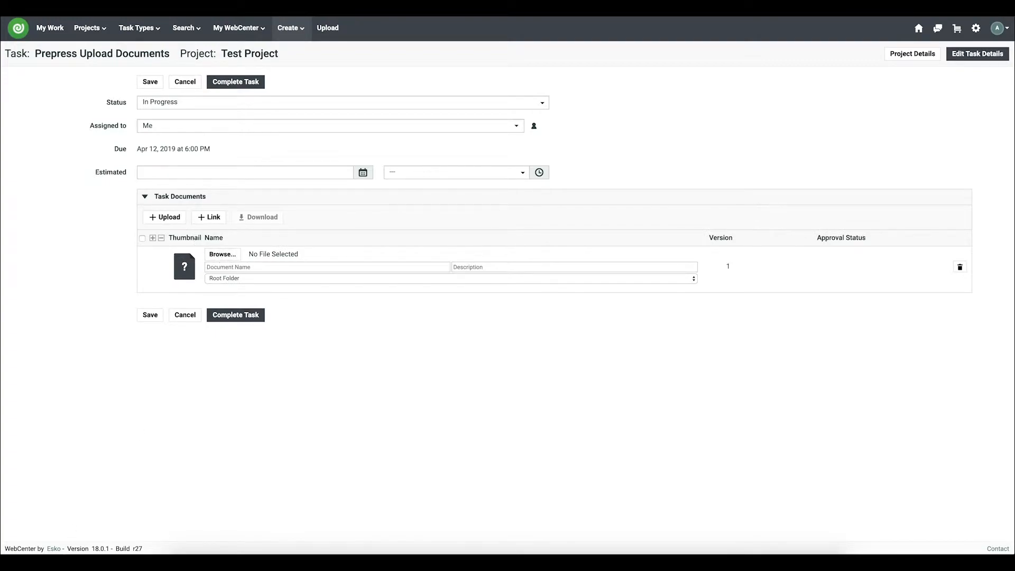
{"action": "left_click", "coordinate": [183, 562]}
{"action": "left_click_drag", "start_coordinate": [555, 259], "coordinate": [226, 258]}
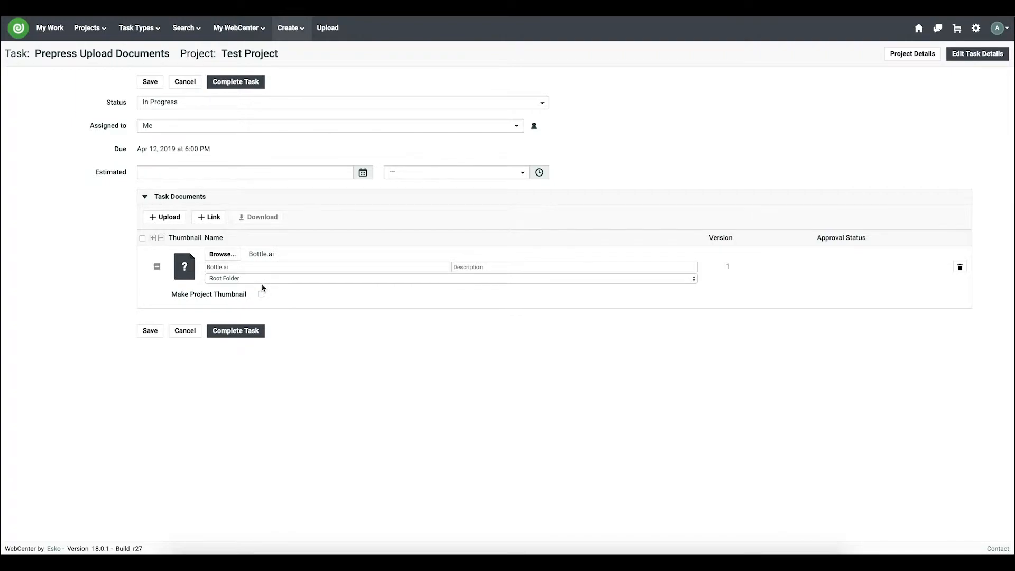
Step: Set Bottle.ai's destination folder to Final Art, turn on its Make Project Thumbnail attribute, and complete the task
{"action": "left_click", "coordinate": [260, 278]}
{"action": "left_click", "coordinate": [259, 303]}
{"action": "left_click", "coordinate": [229, 279]}
{"action": "left_click", "coordinate": [225, 270]}
{"action": "left_click_drag", "start_coordinate": [169, 298], "coordinate": [248, 296]}
{"action": "left_click", "coordinate": [249, 296]}
{"action": "left_click", "coordinate": [262, 295]}
{"action": "left_click", "coordinate": [252, 331]}
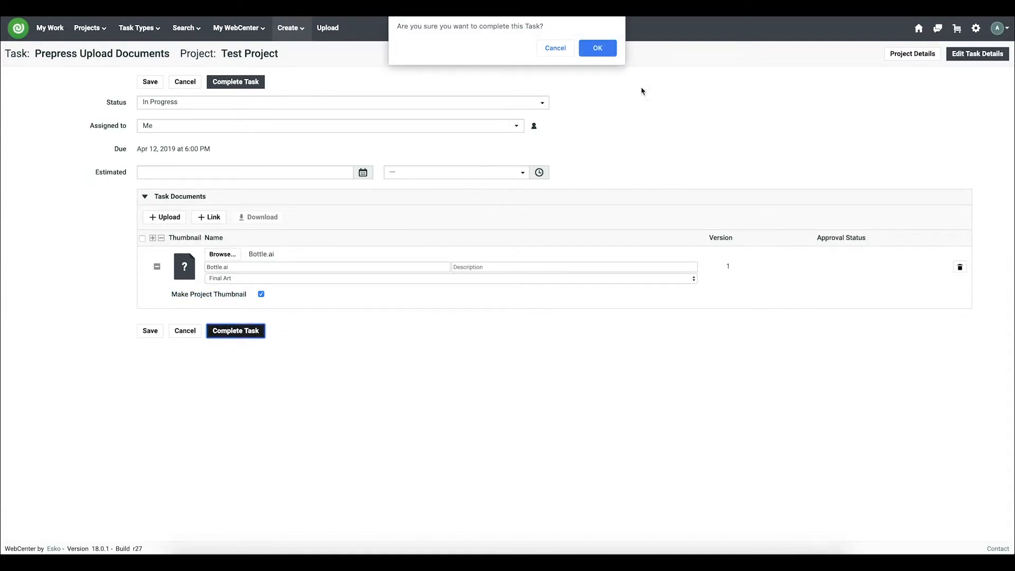
{"action": "left_click", "coordinate": [608, 55]}
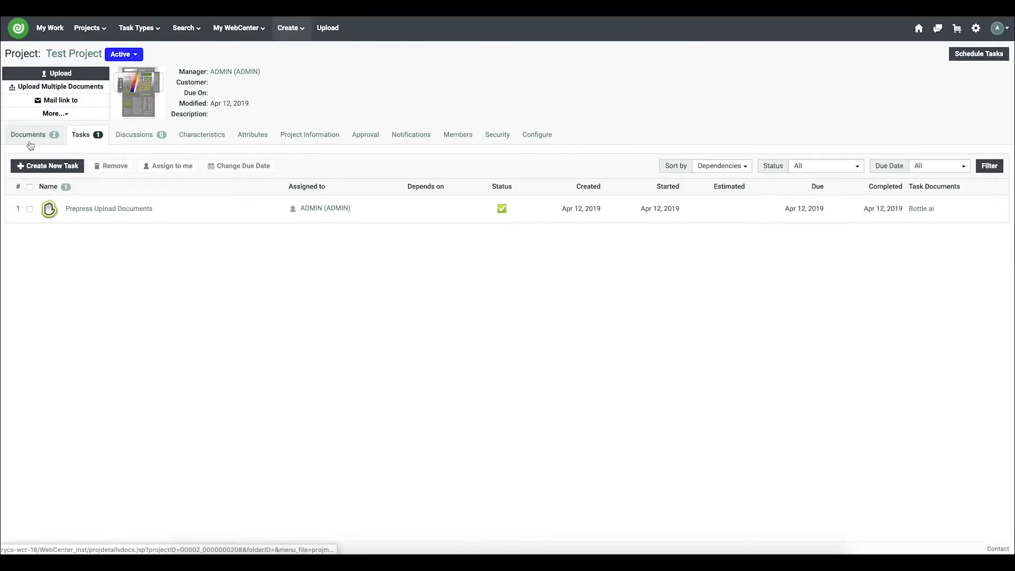
Step: Open the project's Final Art folder and refresh the page to check the thumbnails of Bottle.ai and the project
{"action": "left_click", "coordinate": [30, 139]}
{"action": "left_click", "coordinate": [72, 222]}
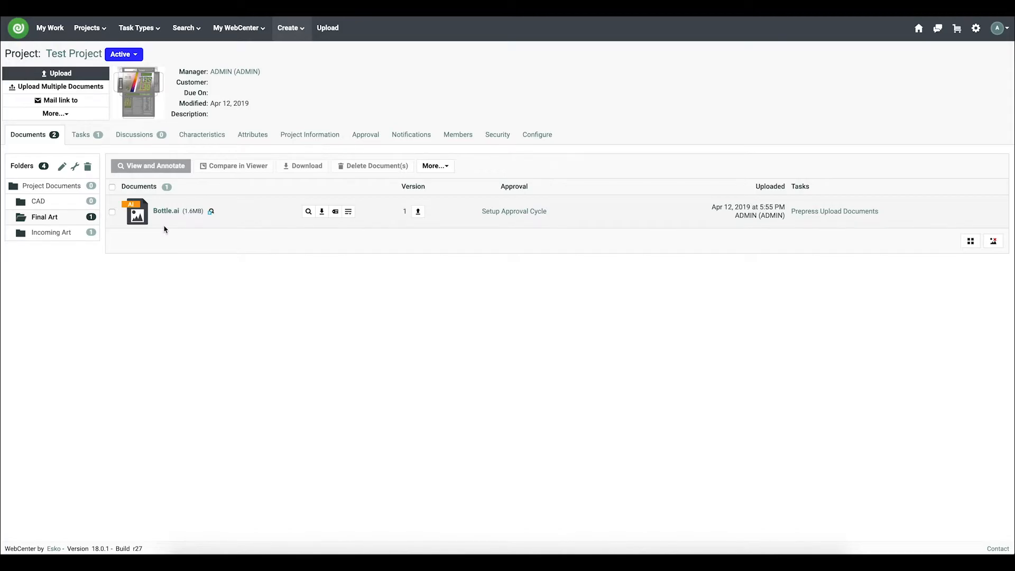
{"action": "key", "text": "super+r"}
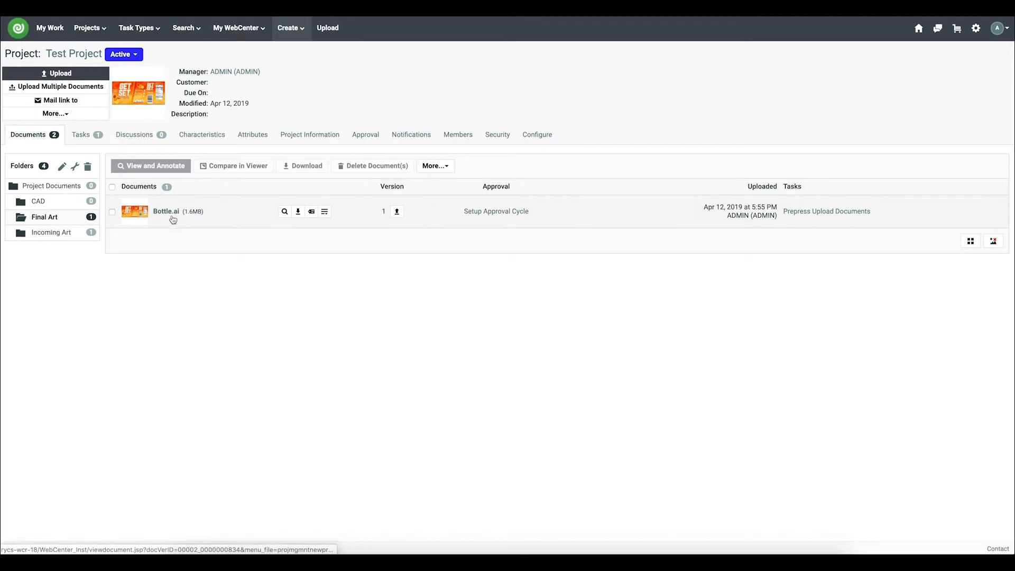
{"action": "mouse_move", "coordinate": [136, 224]}
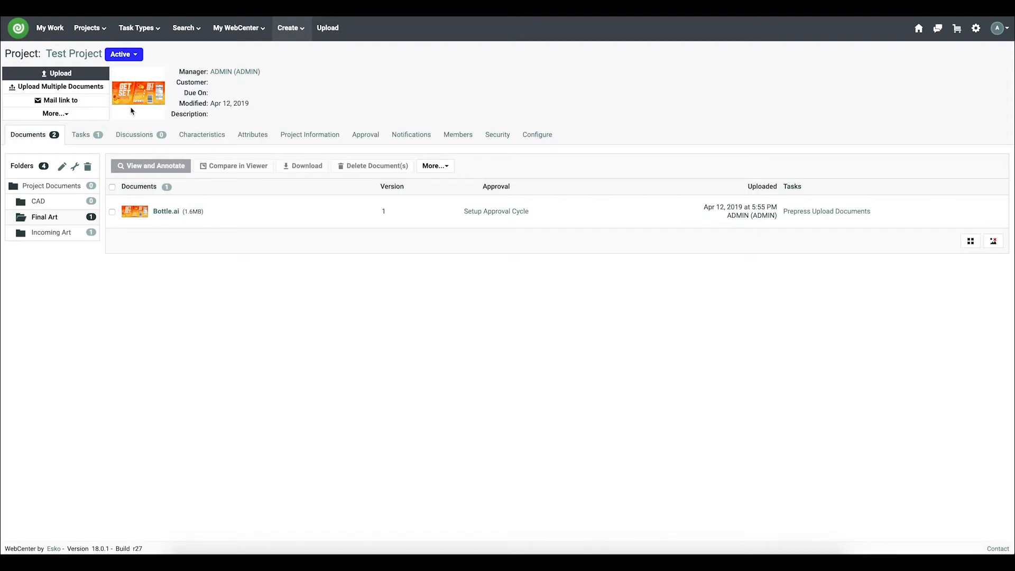
Step: Turn on Make Project Thumbnail in the attributes of Carton.pdf in the Incoming Art folder and save
{"action": "left_click", "coordinate": [44, 234]}
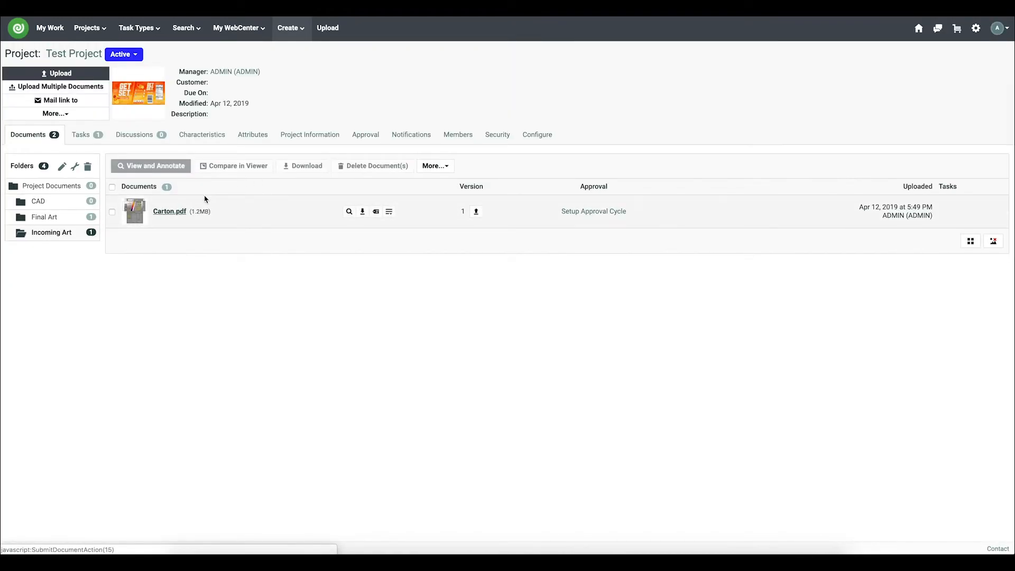
{"action": "left_click", "coordinate": [169, 212]}
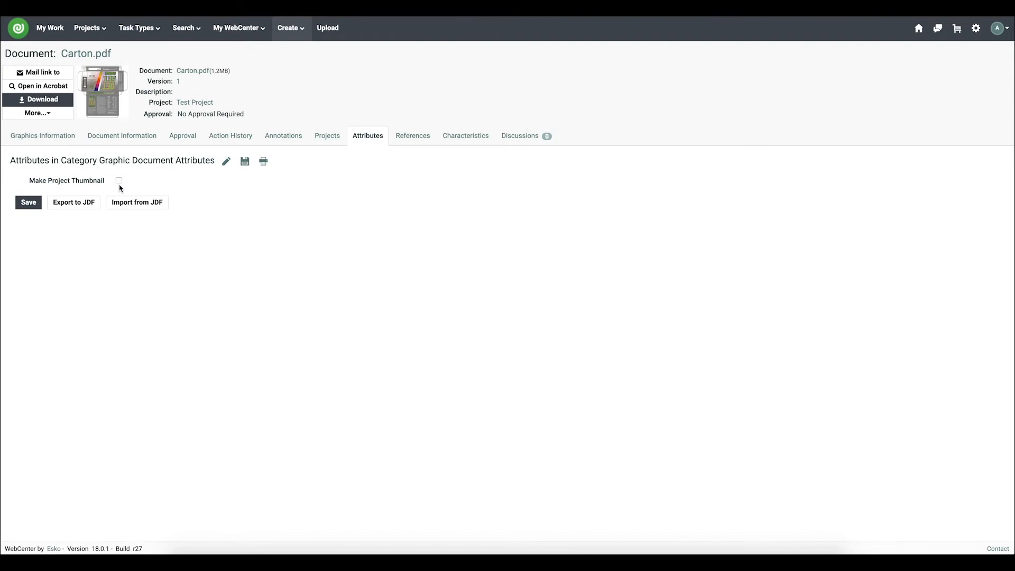
{"action": "left_click", "coordinate": [32, 207]}
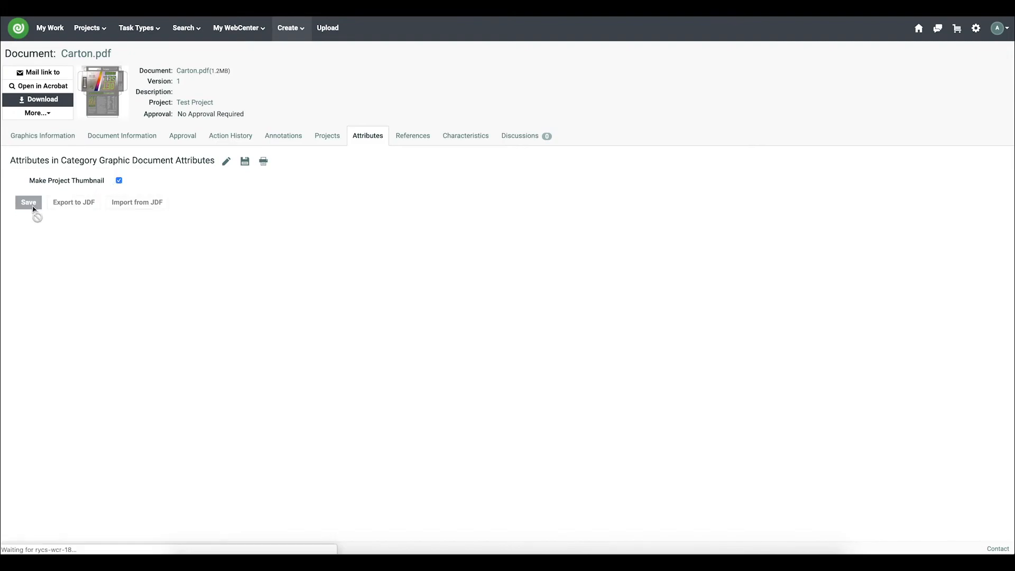
Step: Return to Test Project and view its Incoming Art folder to check the project thumbnail
{"action": "left_click", "coordinate": [186, 103]}
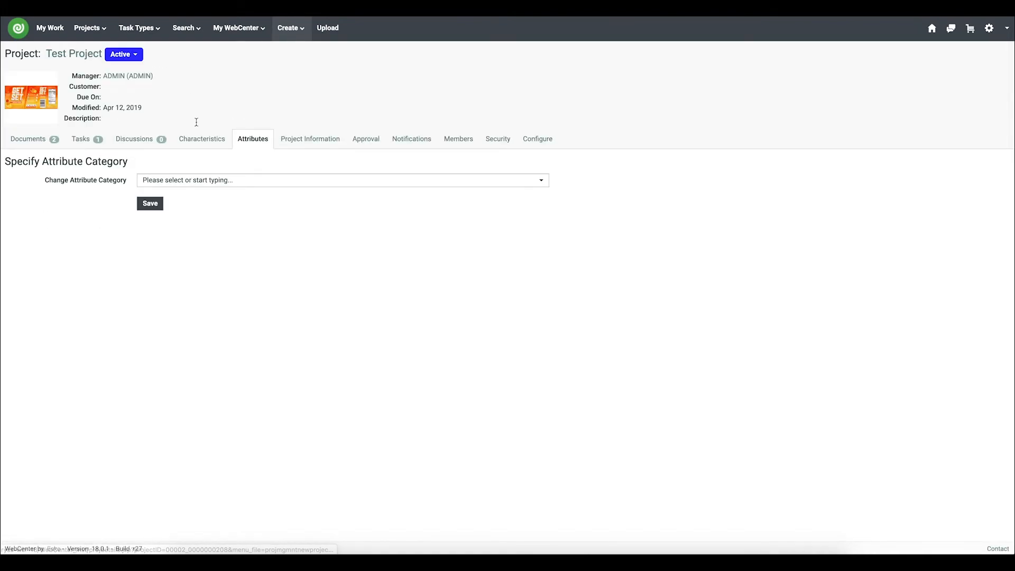
{"action": "left_click", "coordinate": [46, 139]}
{"action": "left_click", "coordinate": [55, 232]}
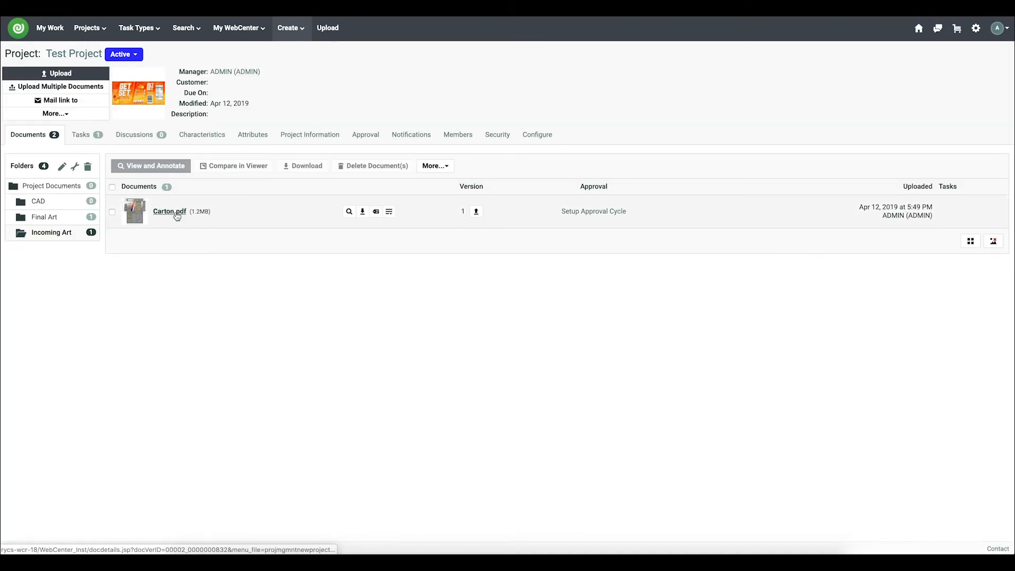